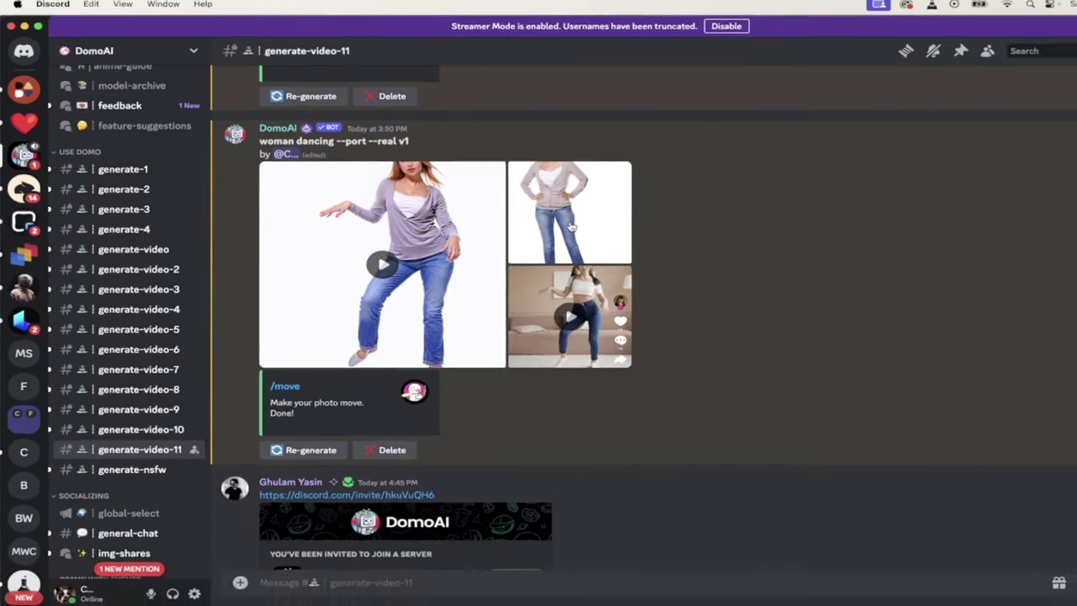
left_click(648, 234)
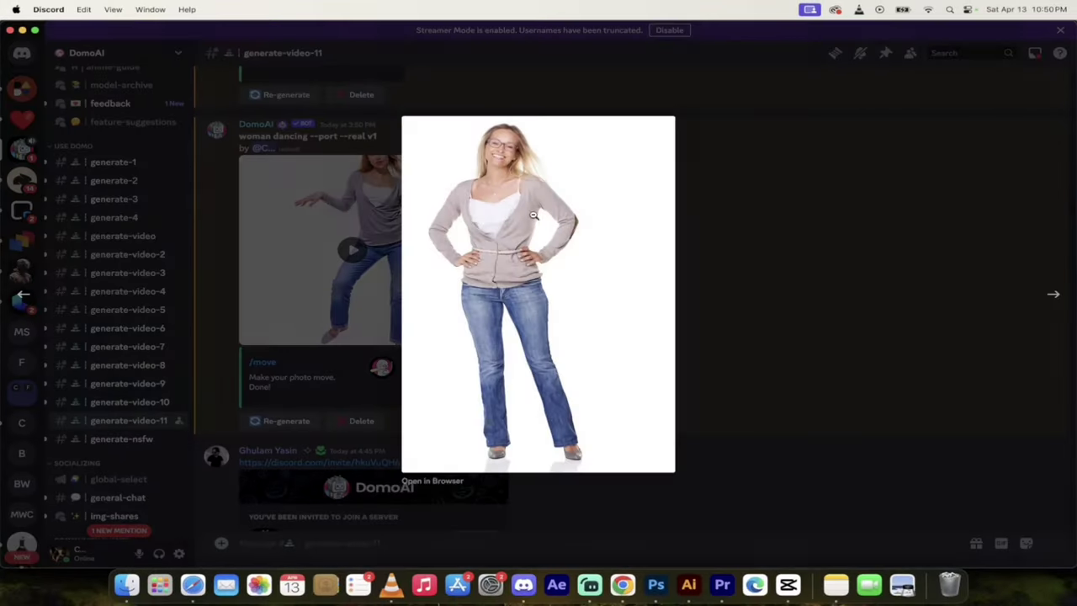
left_click(742, 263)
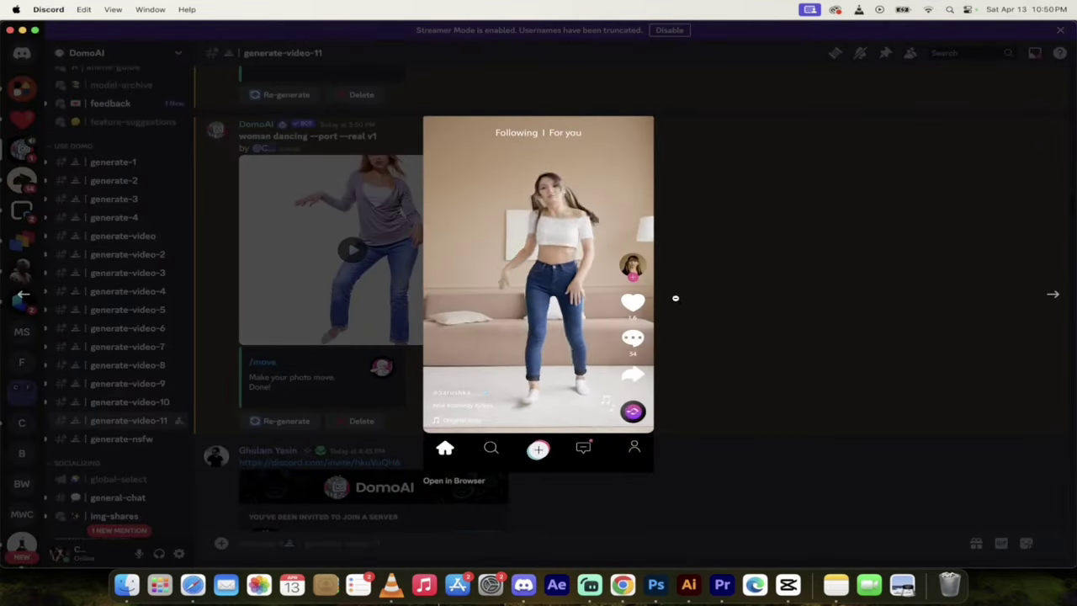
left_click(782, 279)
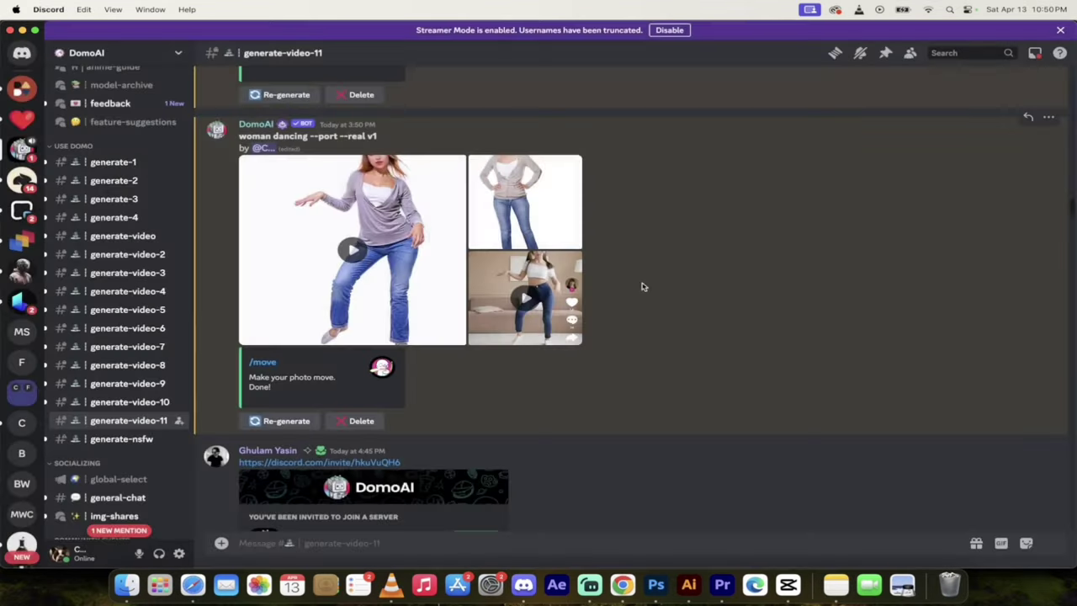
left_click(354, 252)
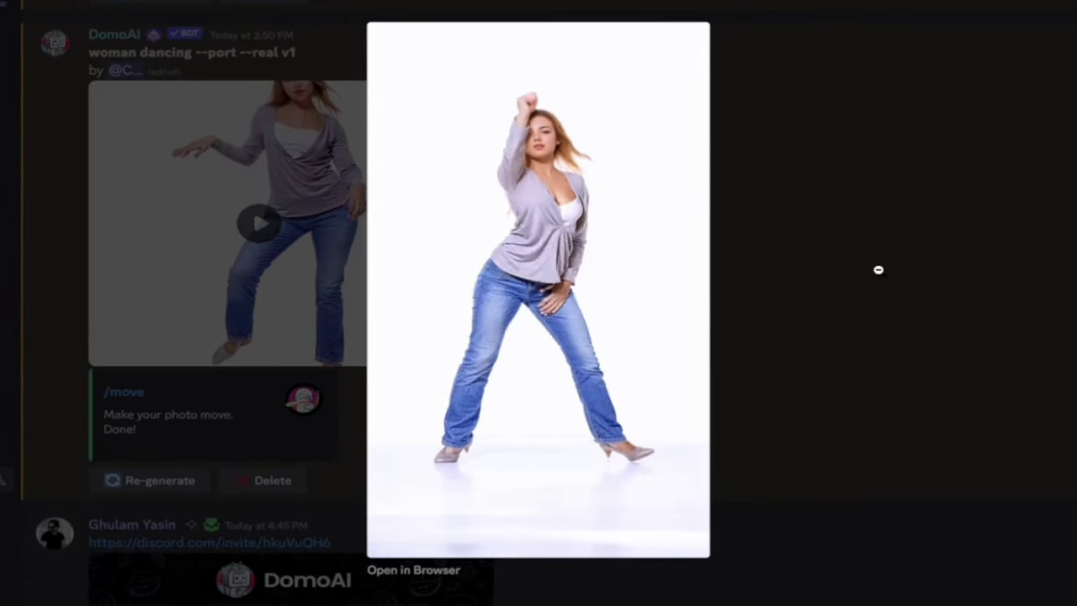
left_click(878, 269)
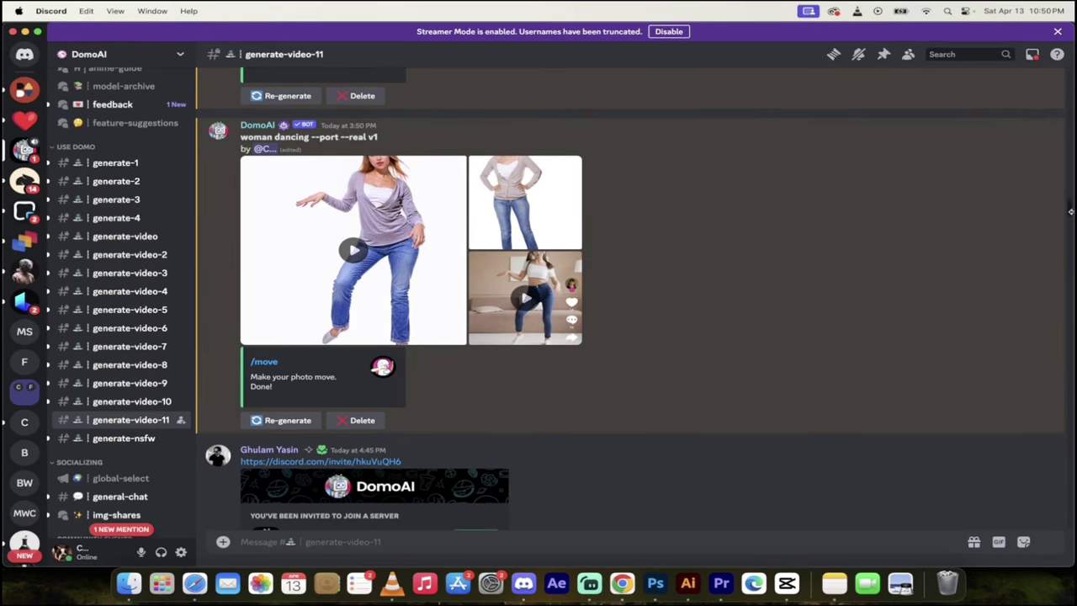
- Start a /move command and attach the dancing clip as the pose video
scroll(640, 337, "down", 10)
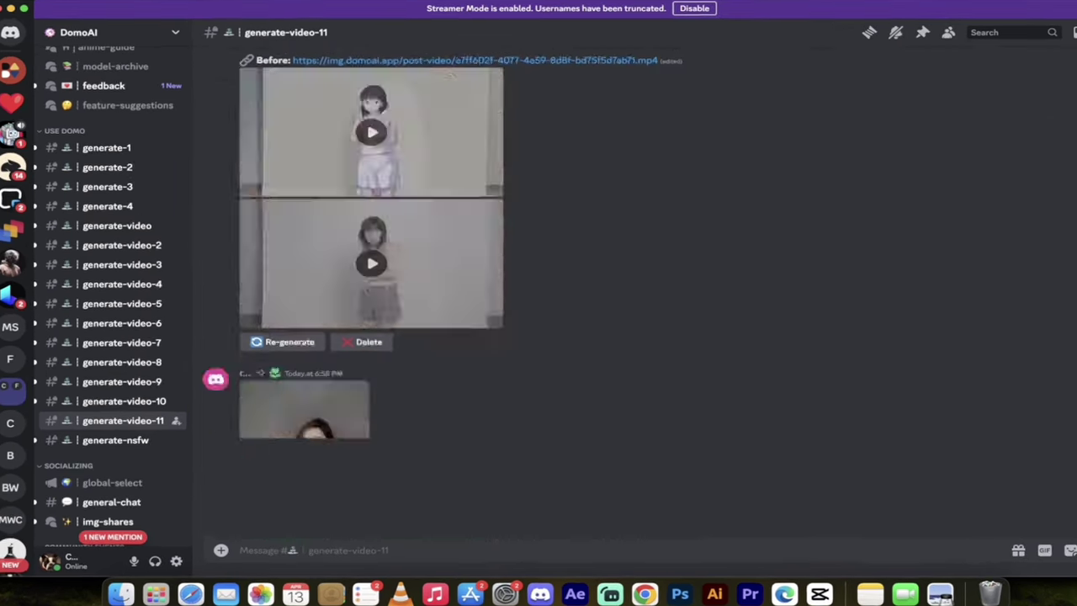
scroll(505, 420, "down", 5)
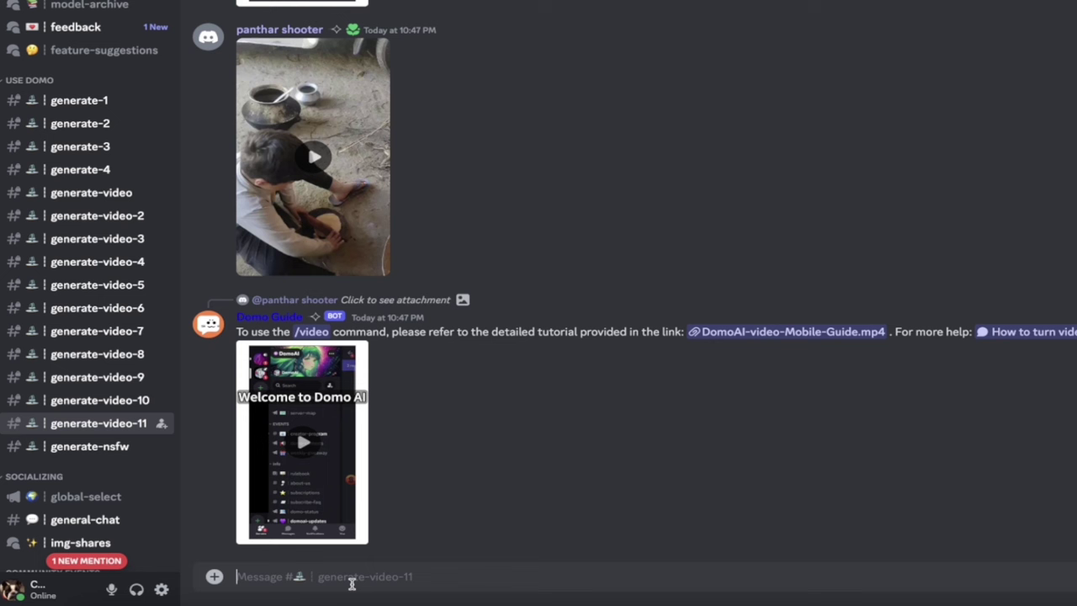
type("/move")
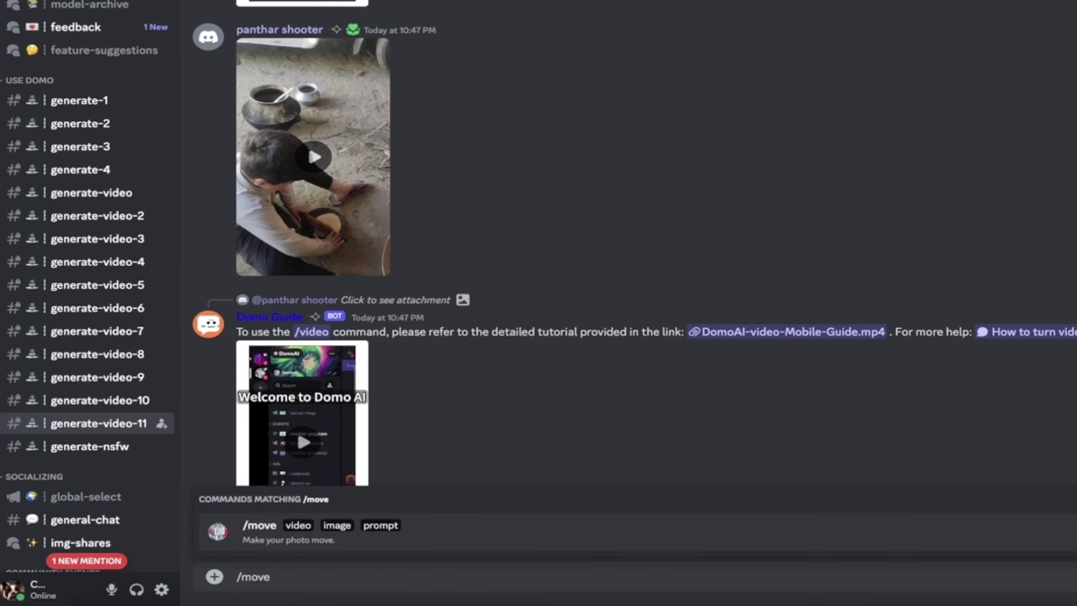
key("Return")
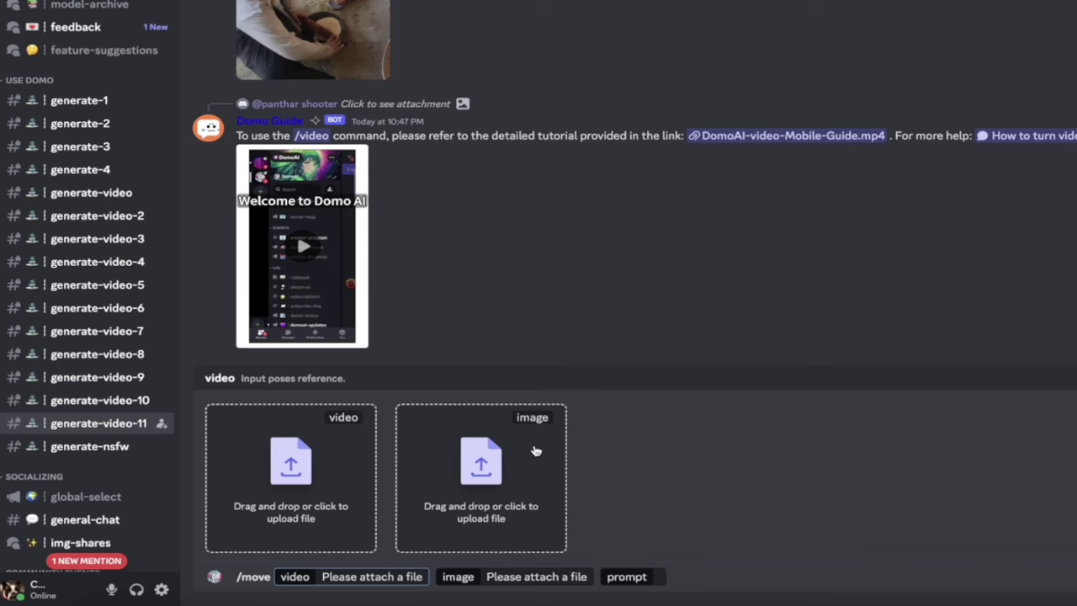
left_click(212, 514)
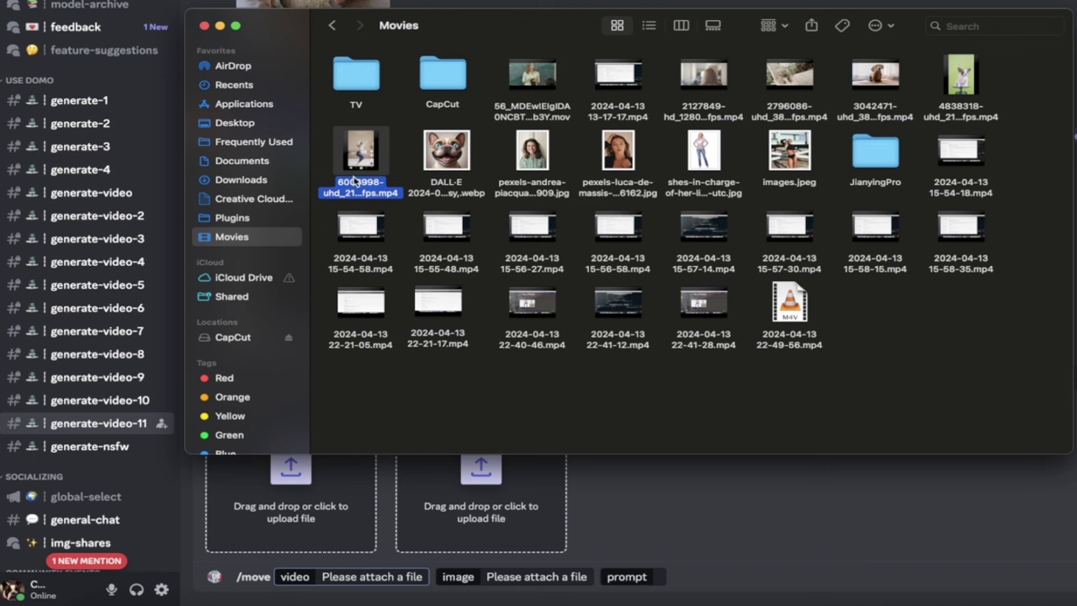
left_click_drag(359, 190, 278, 474)
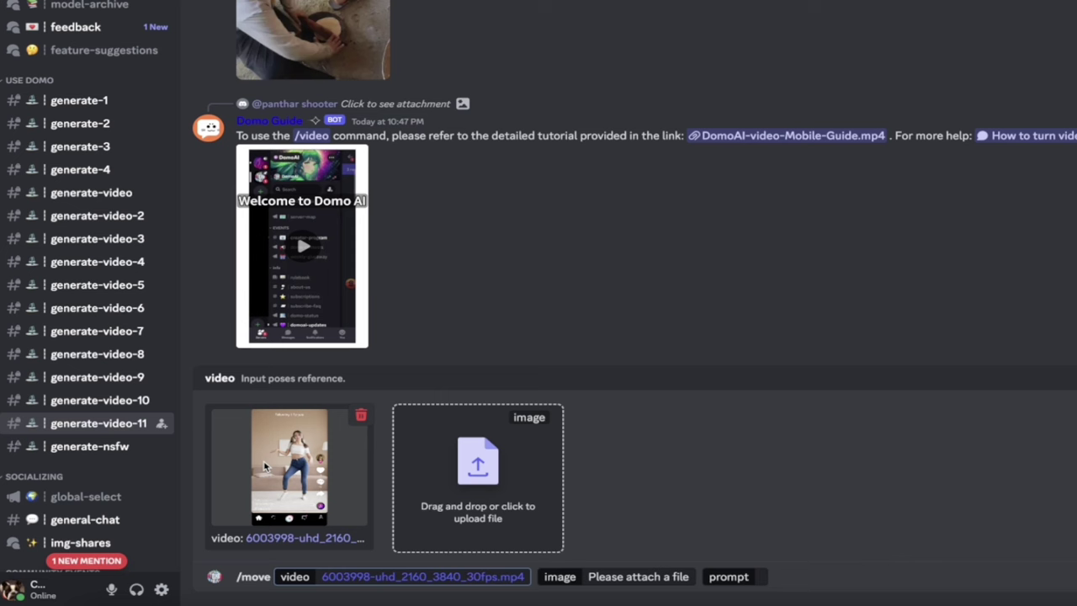
- Attach the pexels-andrea-piacquadio portrait from the Movies folder as the image
left_click(485, 465)
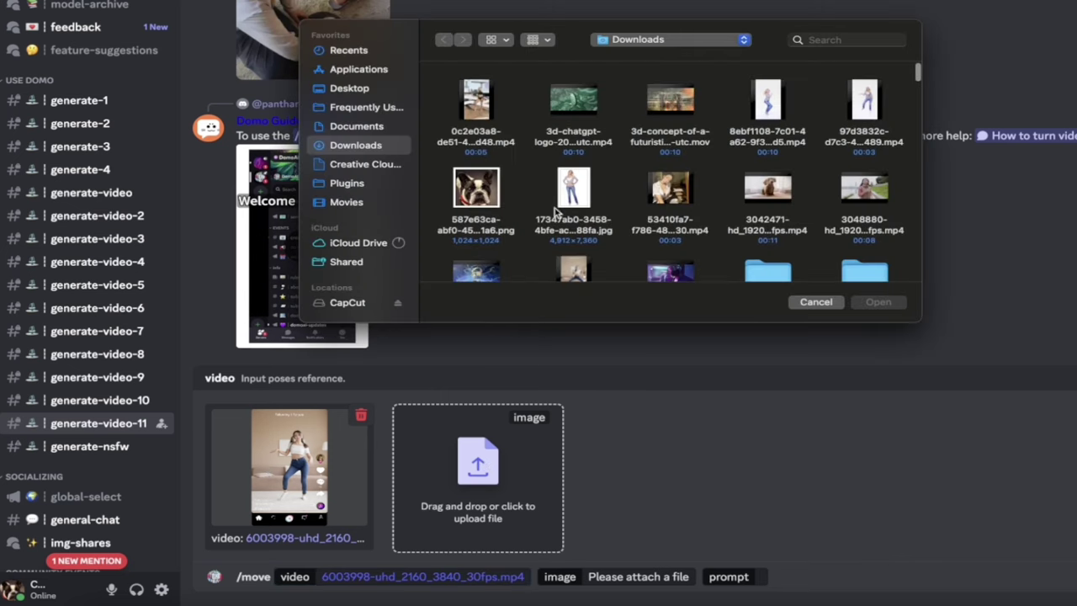
left_click(373, 198)
scroll(620, 180, "down", 3)
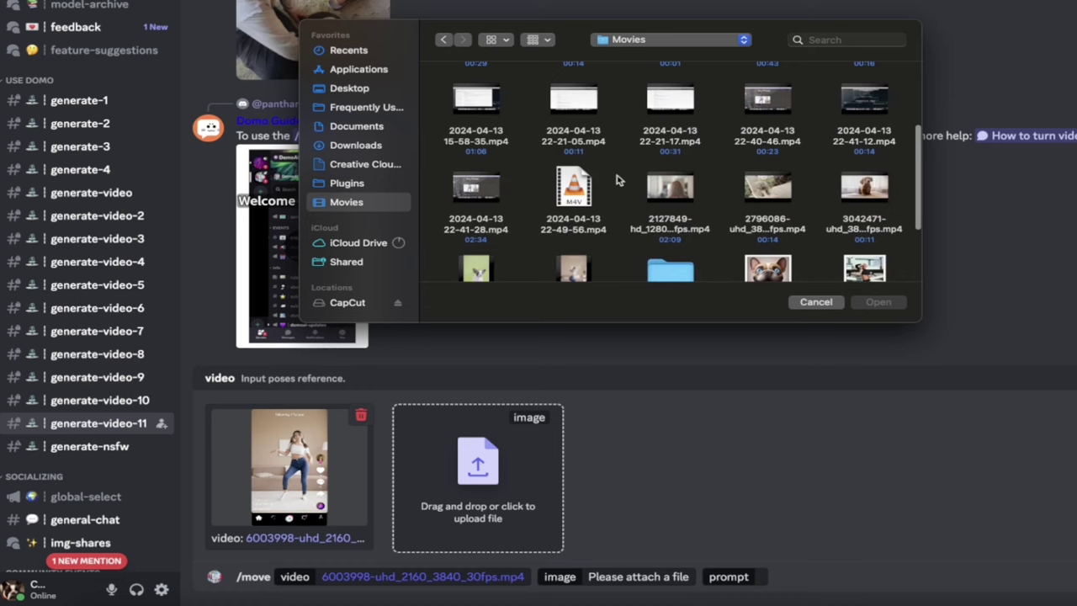
scroll(625, 195, "down", 3)
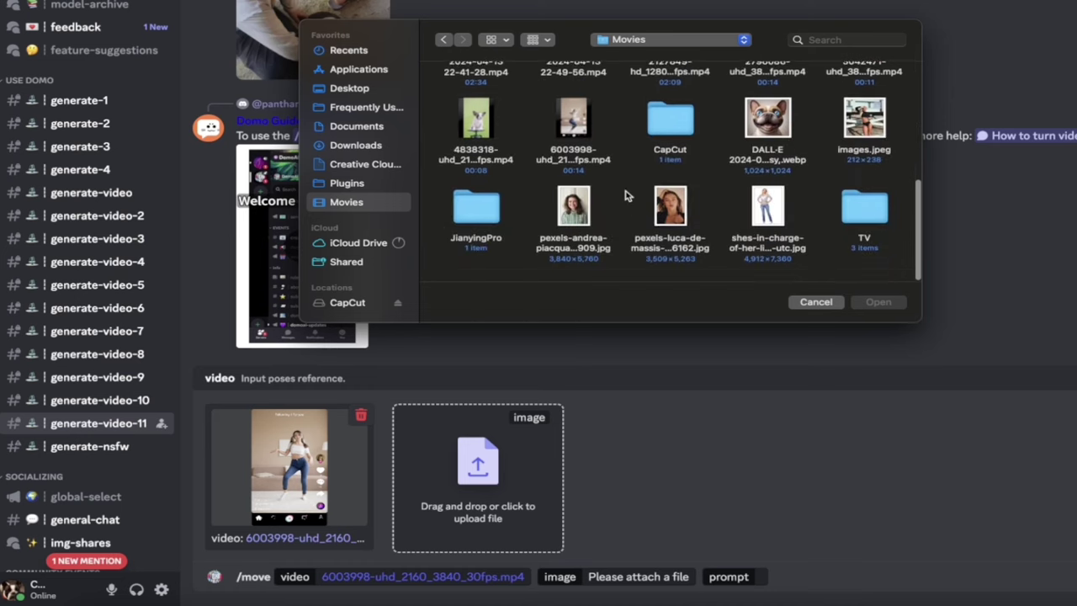
left_click(574, 222)
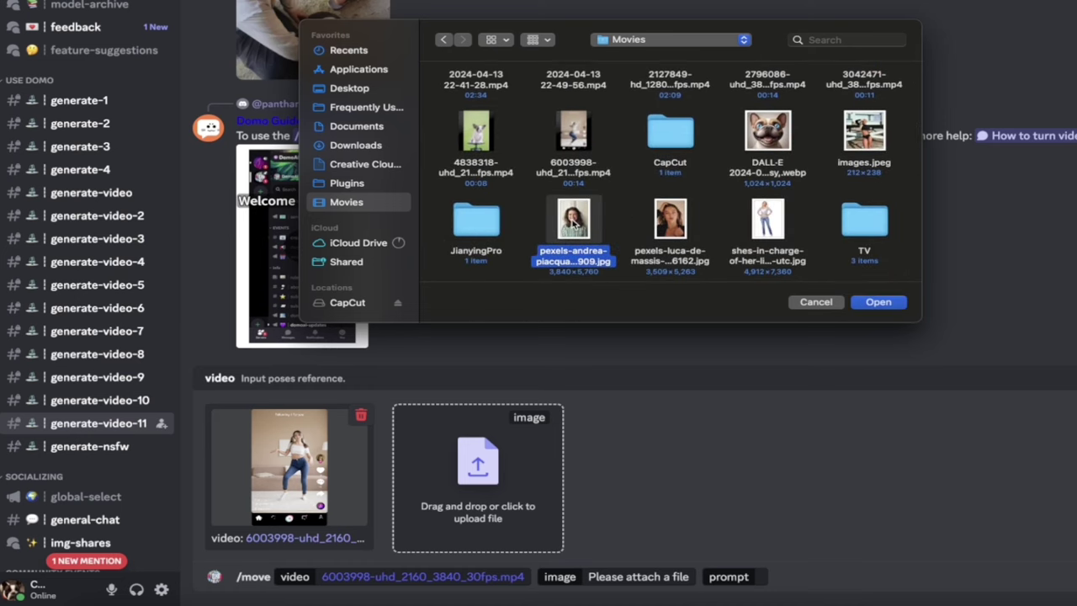
left_click(869, 300)
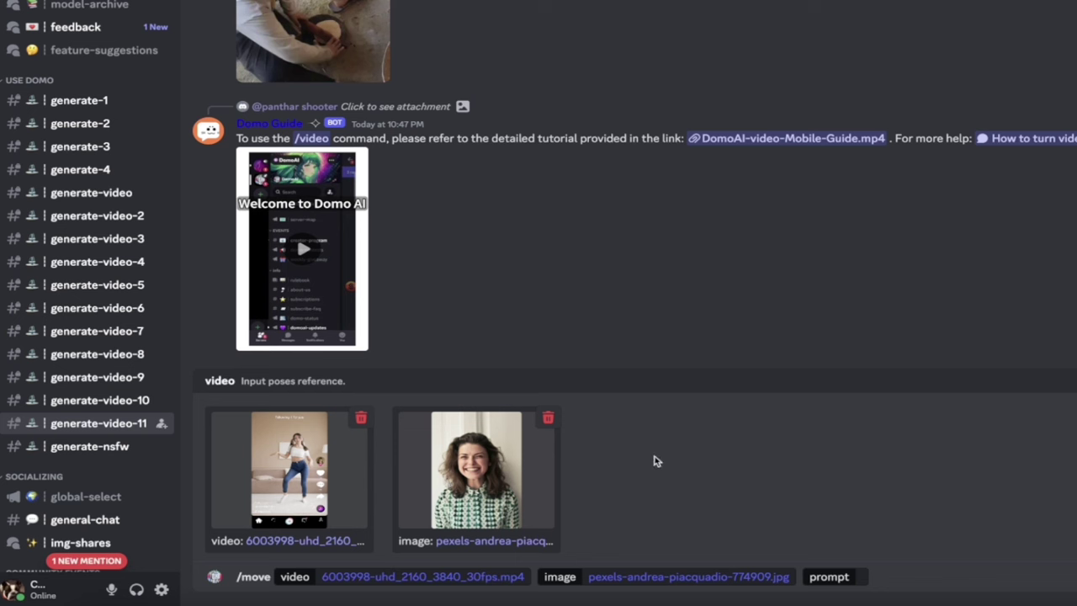
- Enter the prompt 'attractive lady dancing' and send the /move command to DomoAI
left_click(859, 577)
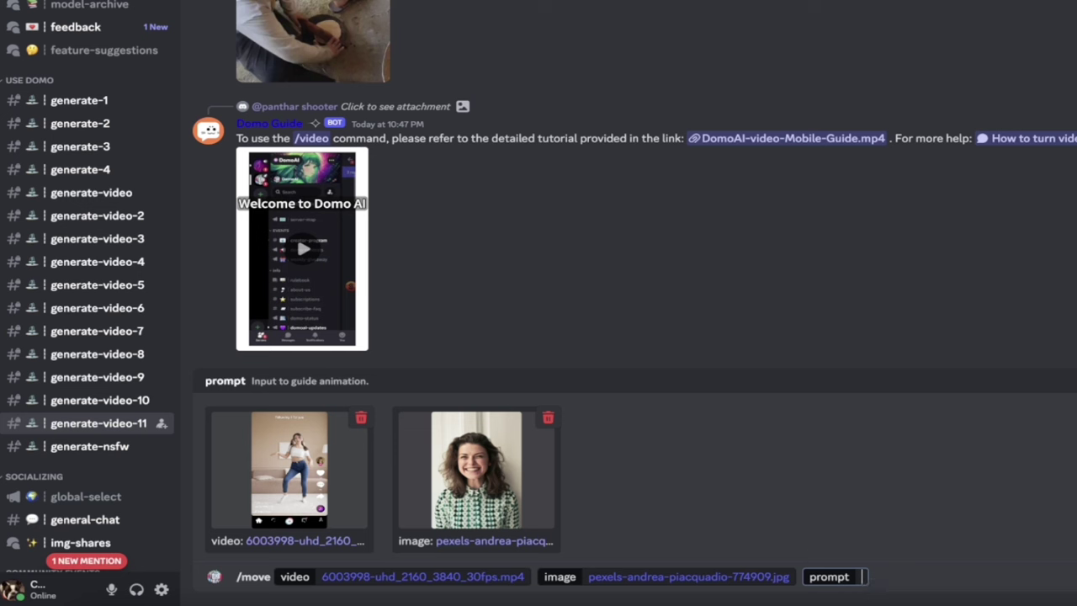
type("attractive lady")
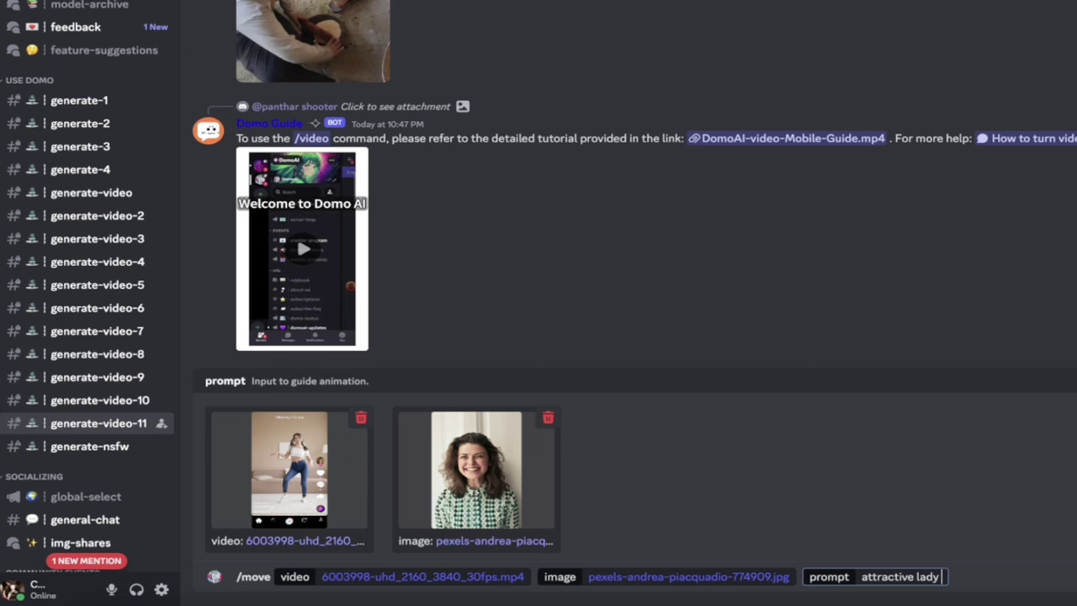
type(" dancing")
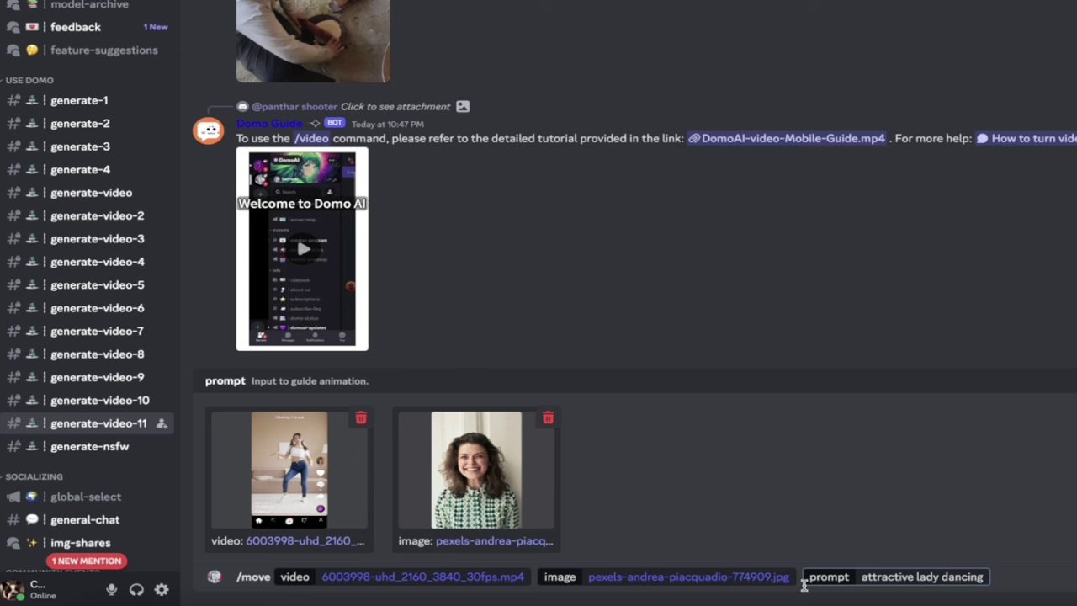
key("Return")
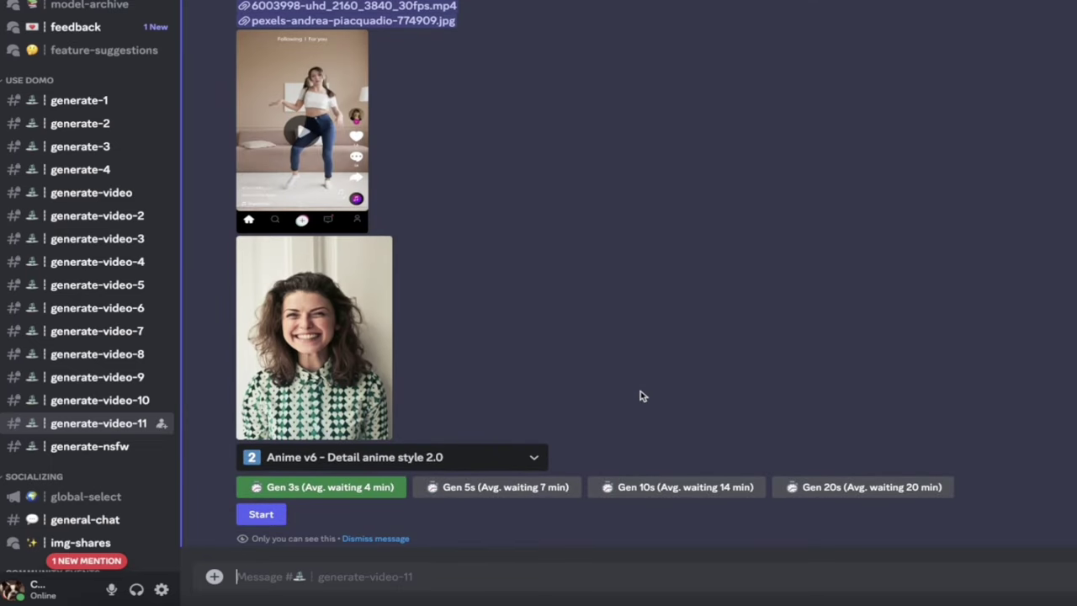
- Keep the Anime v6 style, choose the 10-second length, and start generation
left_click(500, 457)
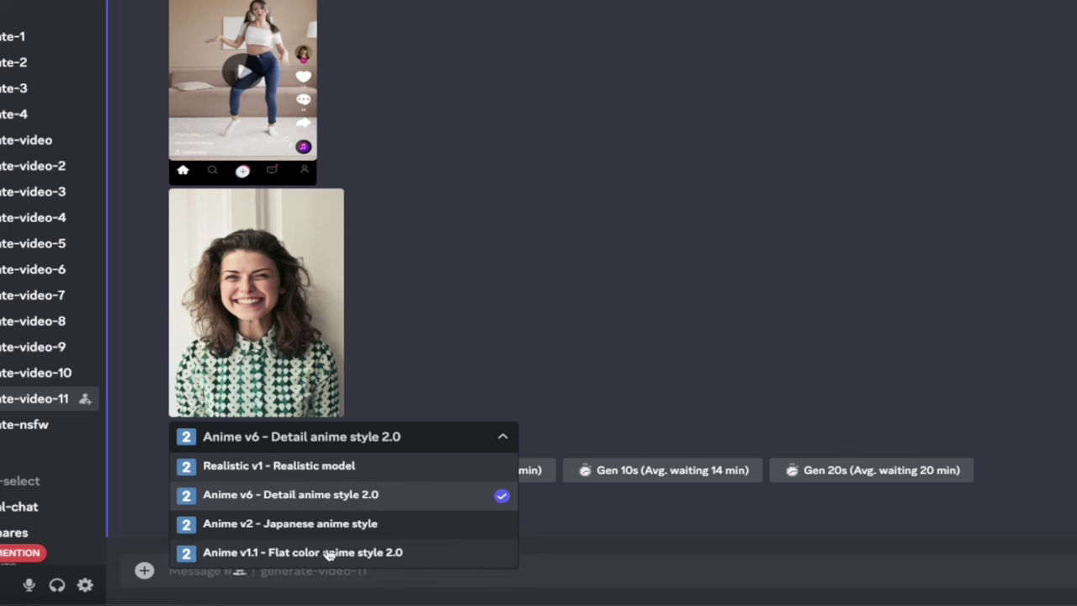
left_click(358, 495)
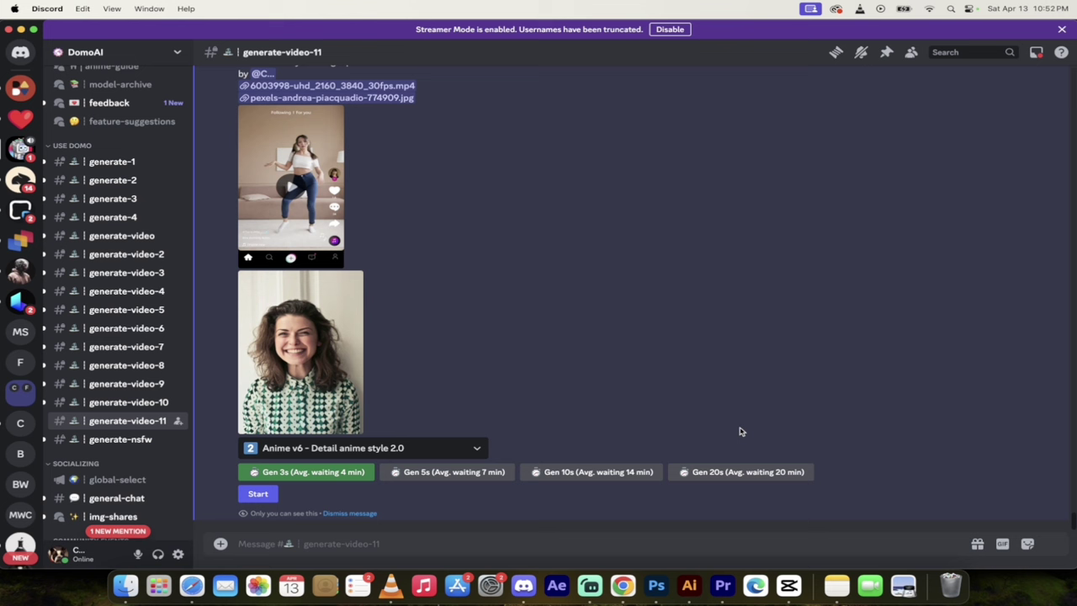
left_click(589, 473)
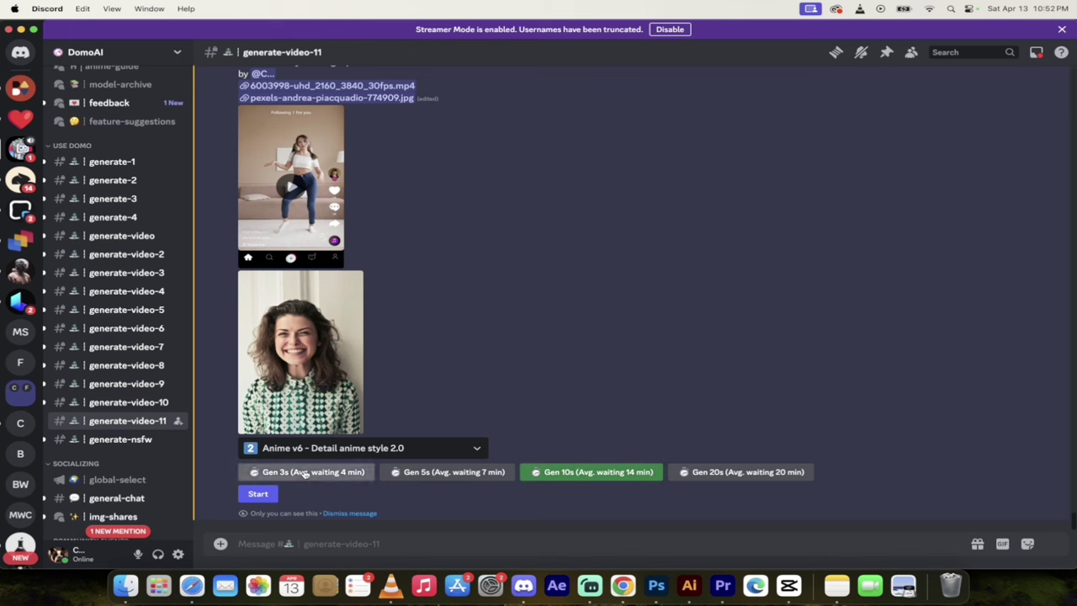
left_click(261, 495)
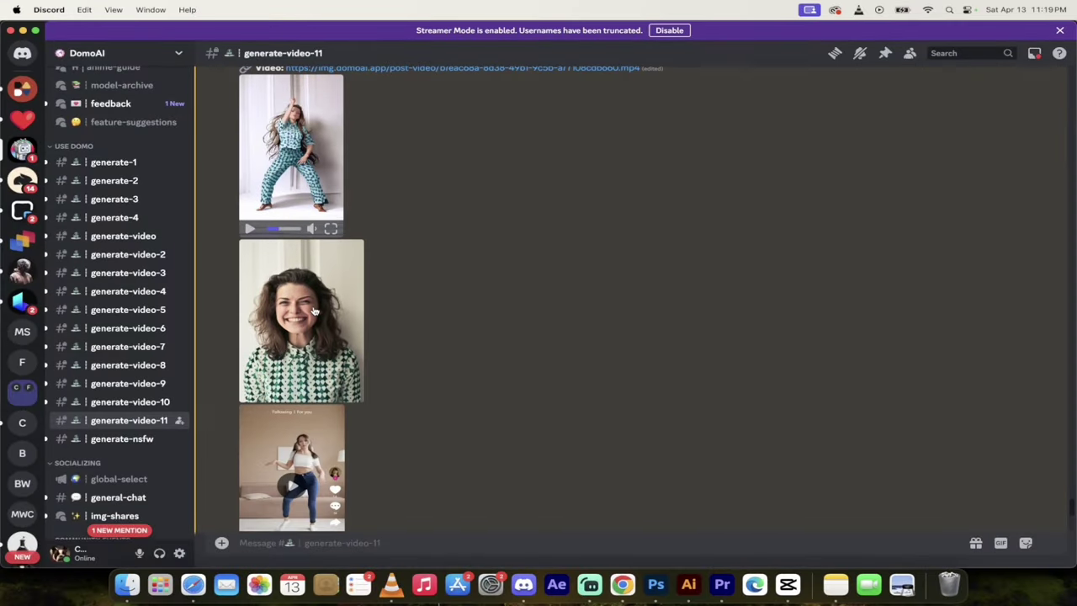
- Preview the source portrait, then play the generated Anime v6 dancing video
left_click(315, 311)
left_click(774, 343)
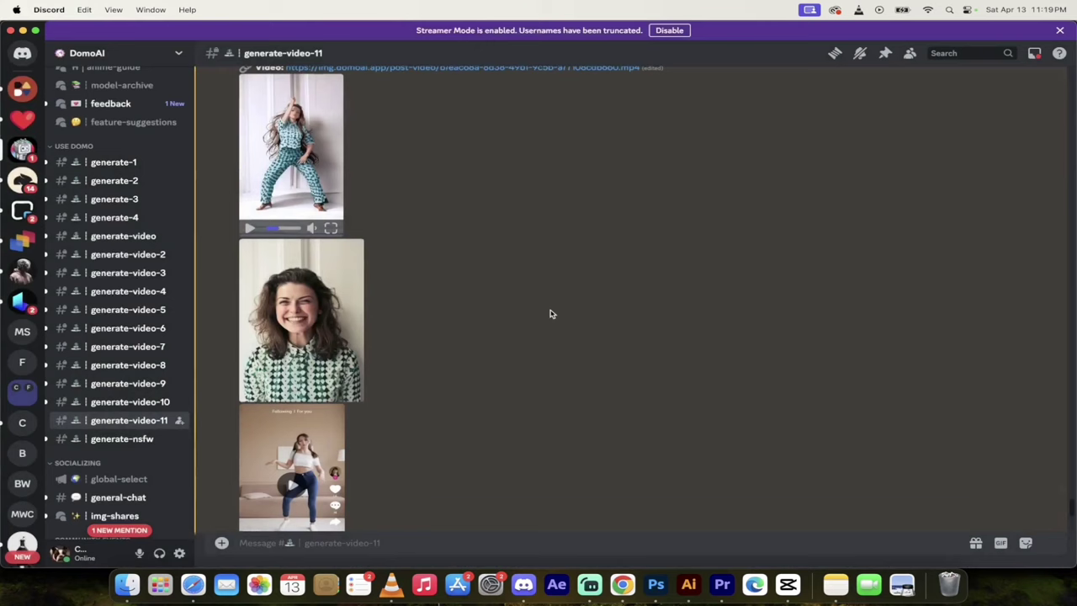
scroll(505, 318, "down", 3)
scroll(301, 376, "up", 1)
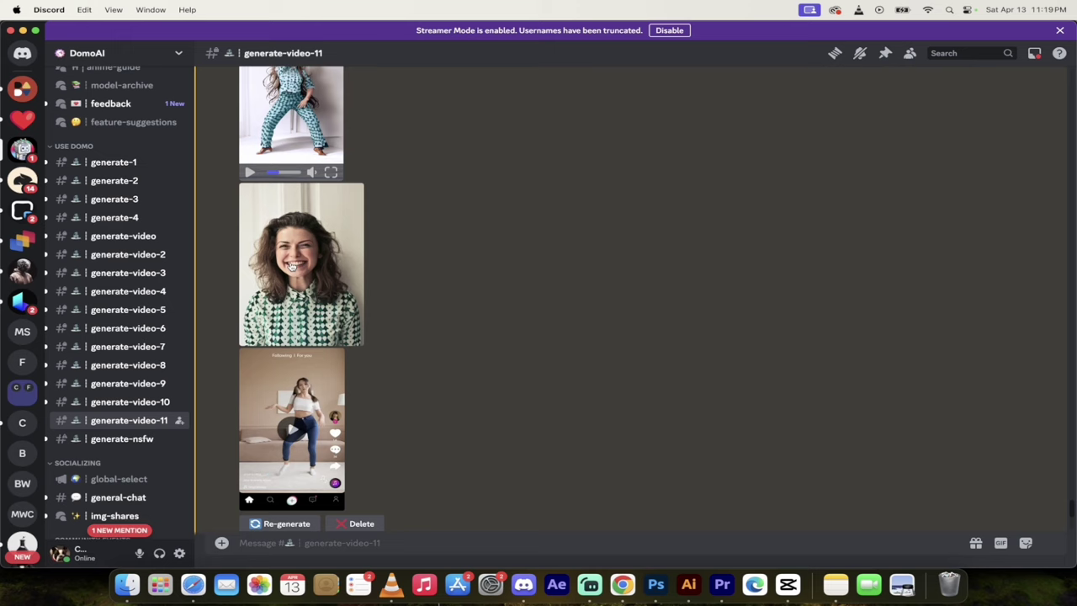
scroll(292, 266, "up", 3)
left_click(269, 264)
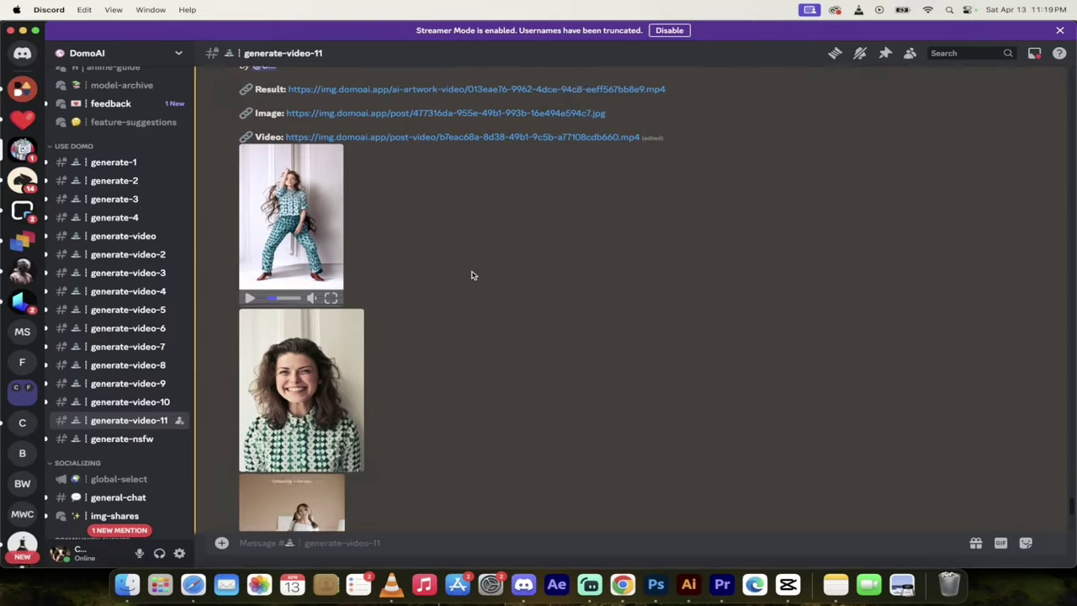
- Scroll to the finished illus v6 /video result of the attractive lady
scroll(471, 275, "up", 2)
scroll(471, 275, "up", 1)
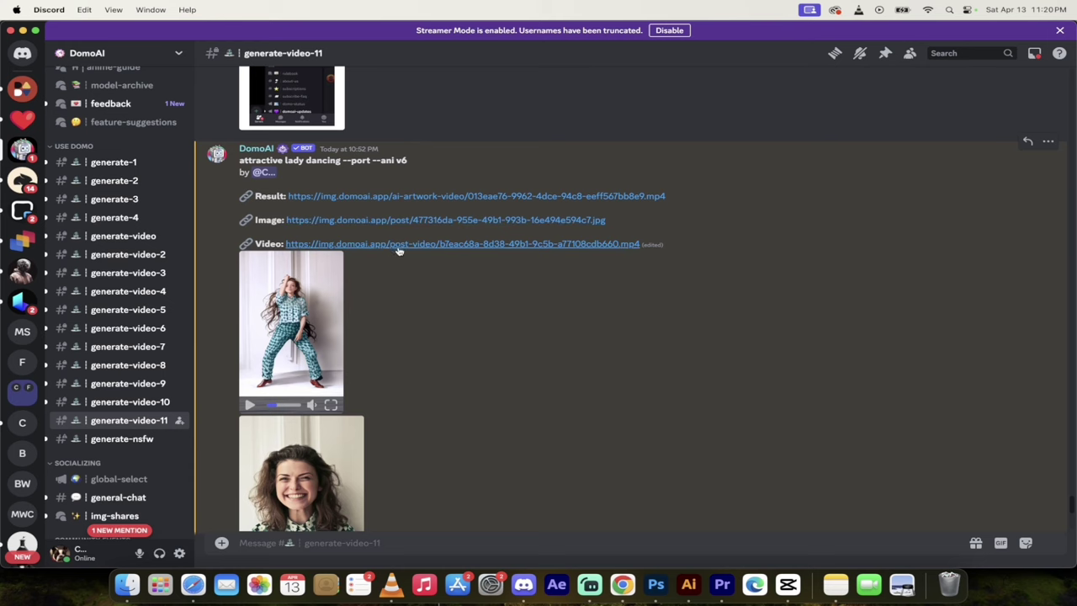
scroll(437, 294, "down", 1)
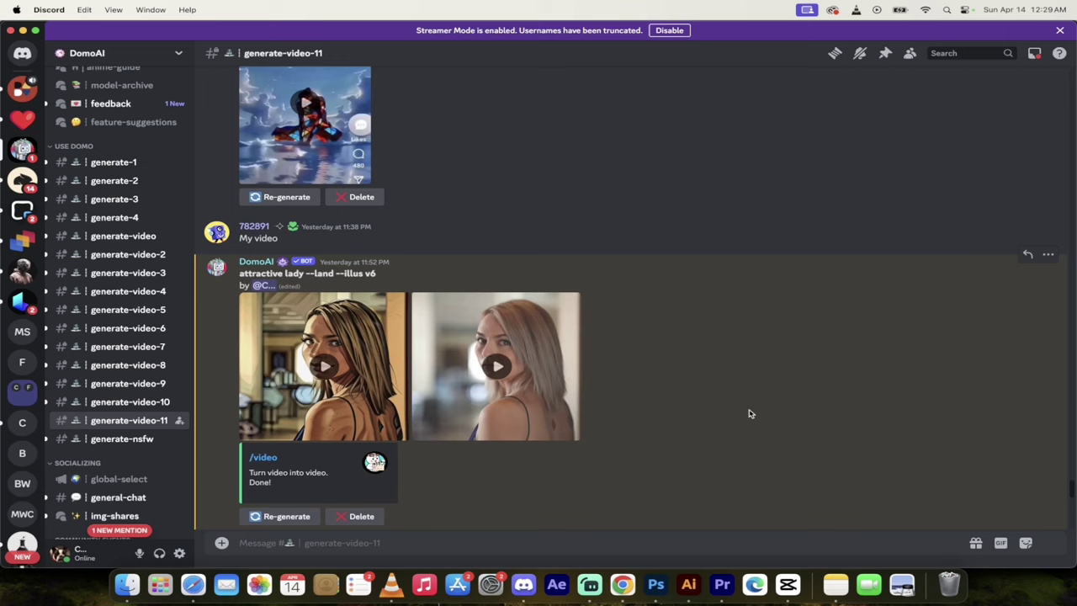
left_click(502, 371)
scroll(686, 363, "down", 2)
scroll(665, 346, "up", 1)
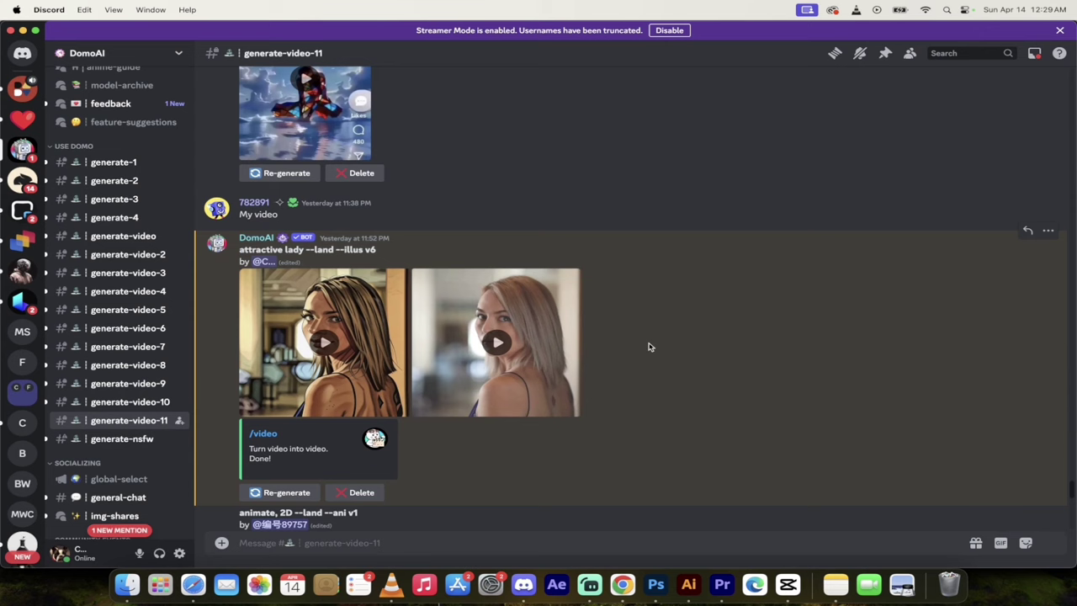
mouse_move(322, 366)
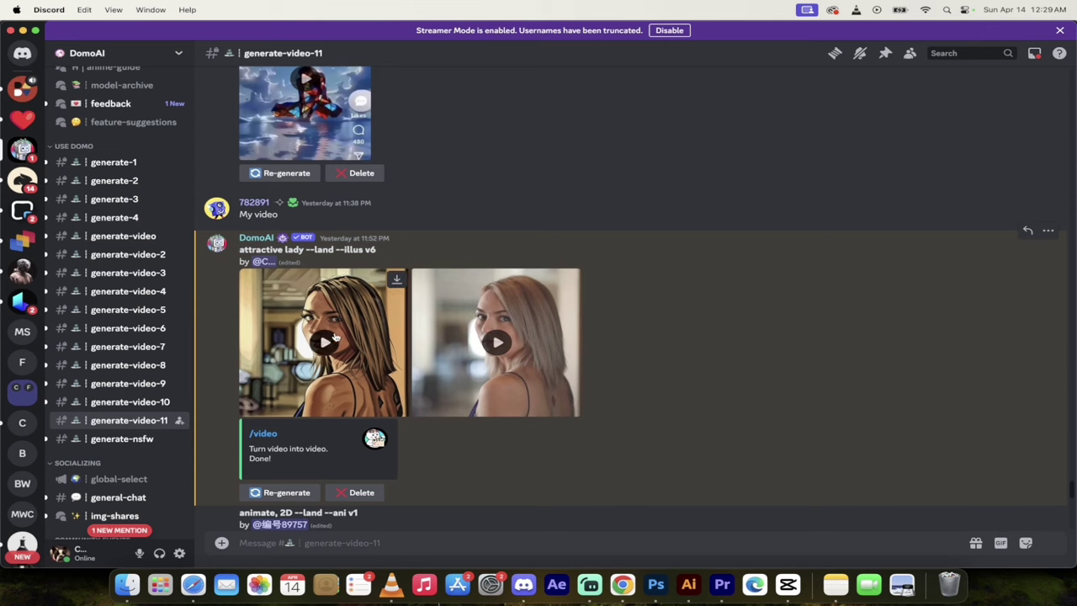
left_click(324, 345)
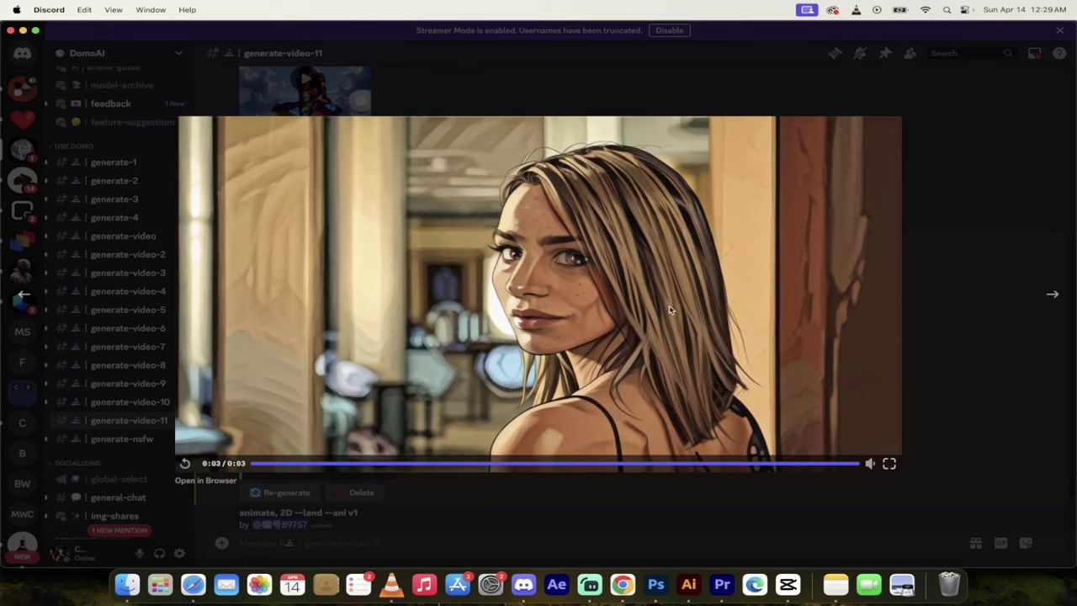
left_click(961, 416)
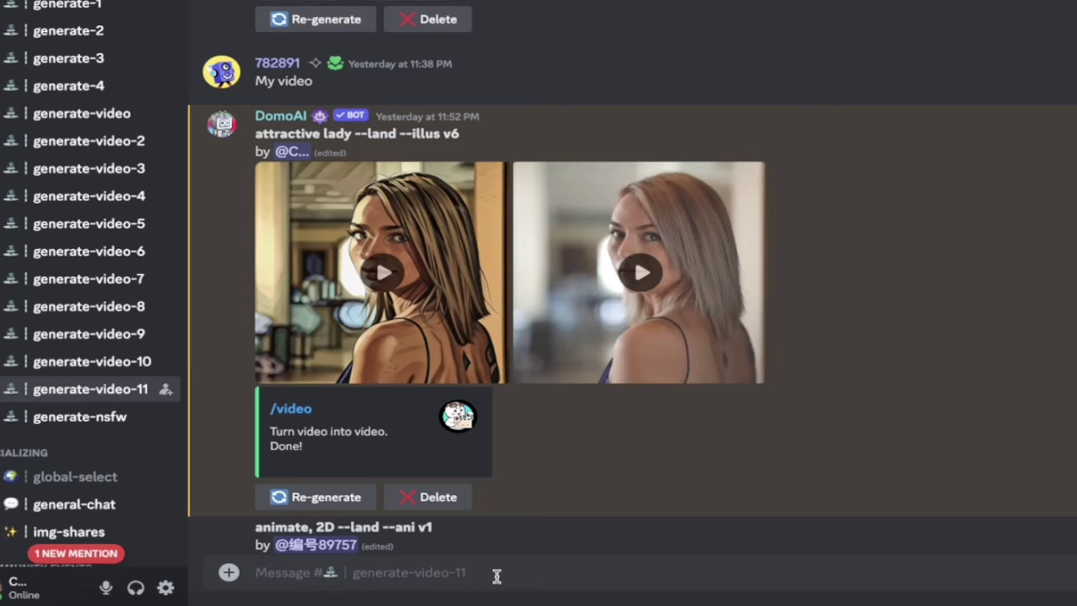
- Send a /video request with the 3042471 puppy clip attached and the prompt 'cute puppy'
type("/video")
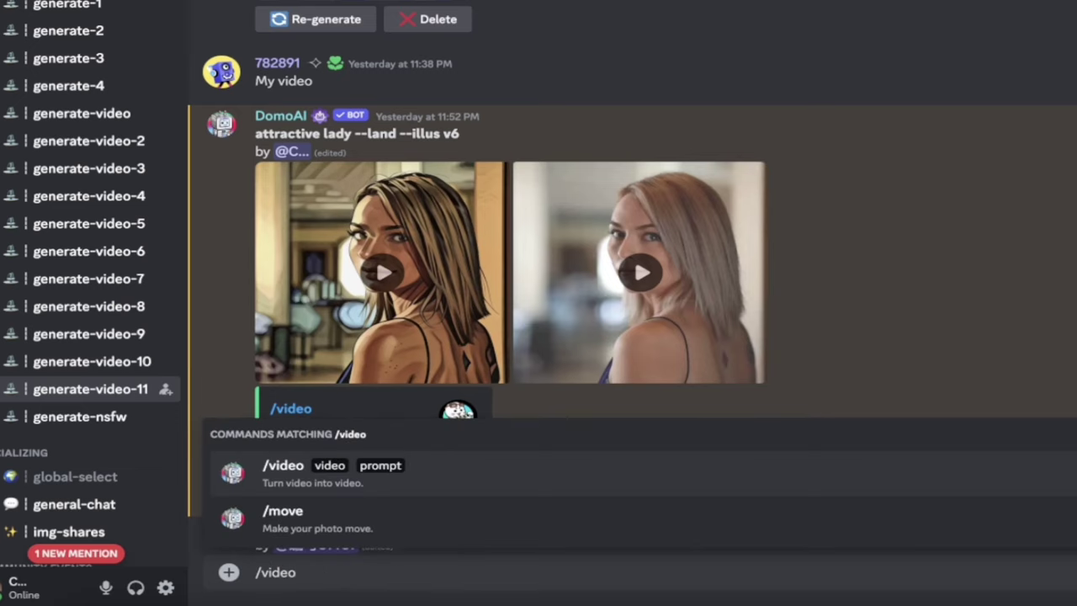
key("Return")
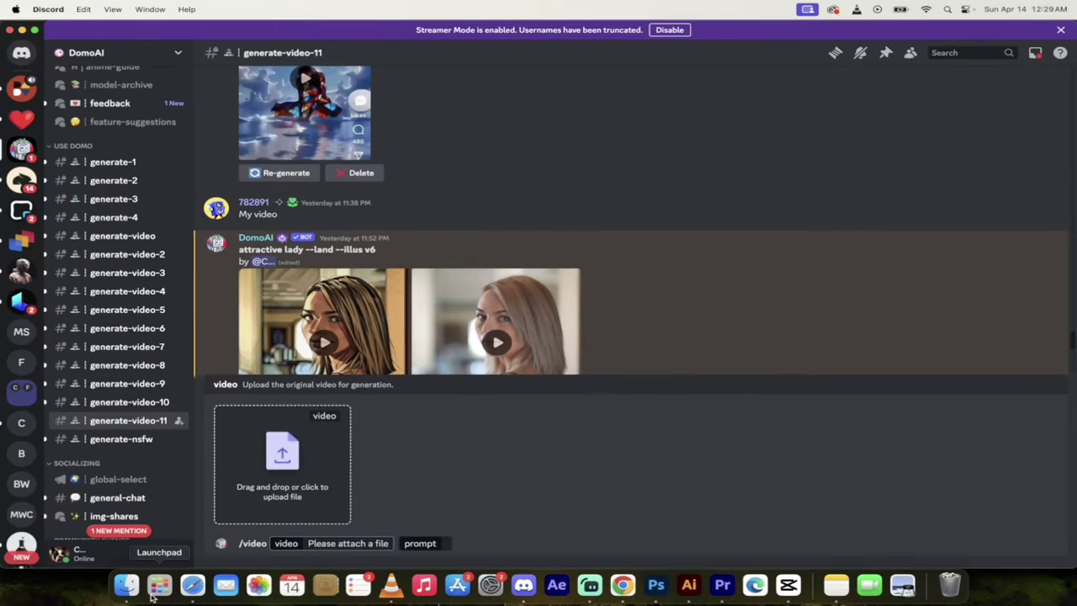
left_click(126, 586)
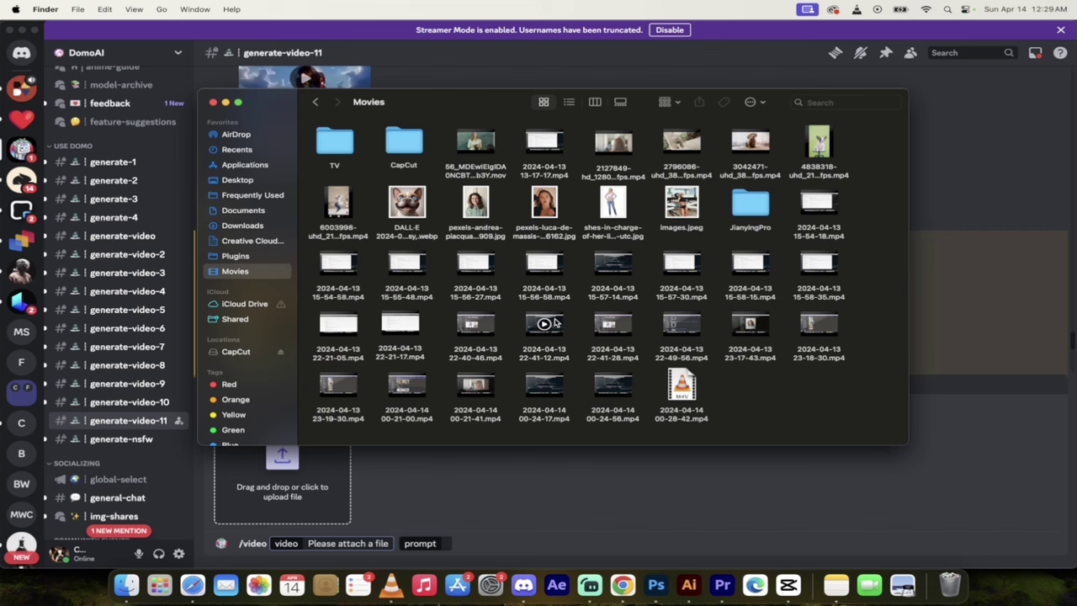
left_click(640, 175)
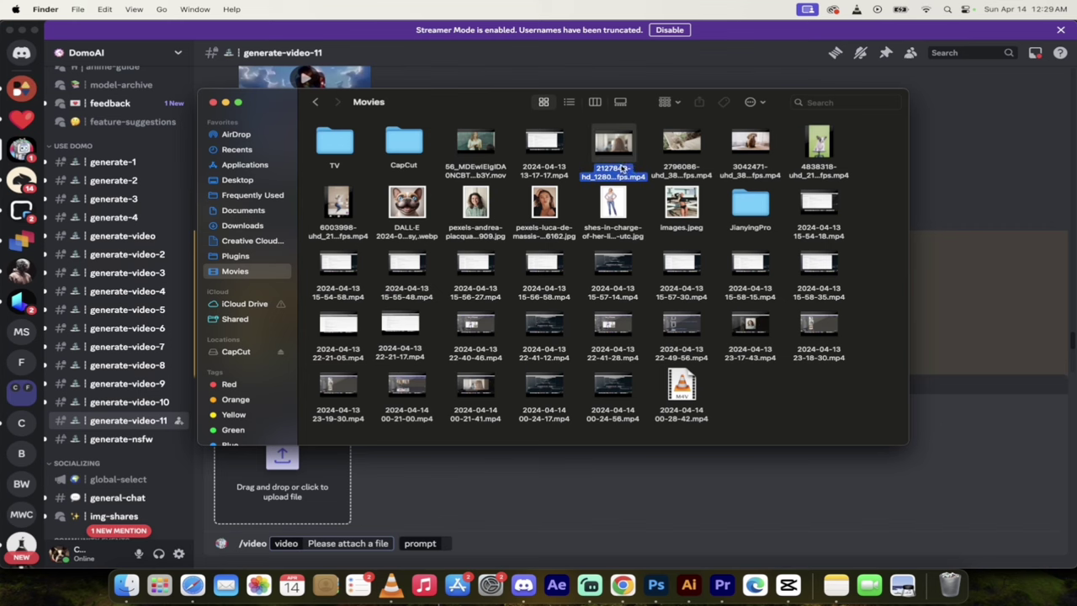
left_click_drag(757, 168, 289, 465)
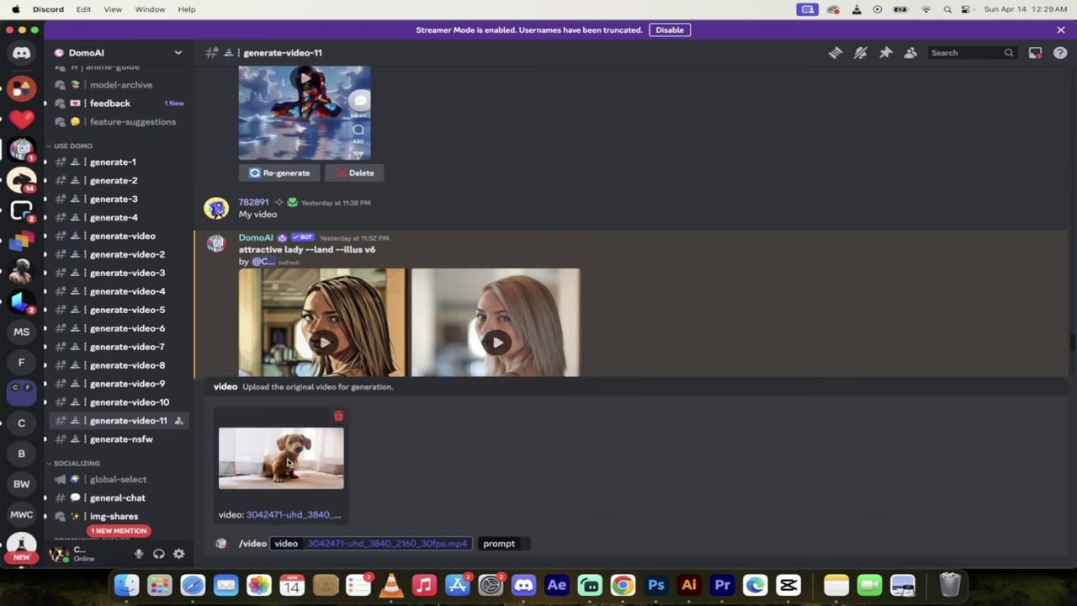
left_click(516, 545)
type("cute puppy")
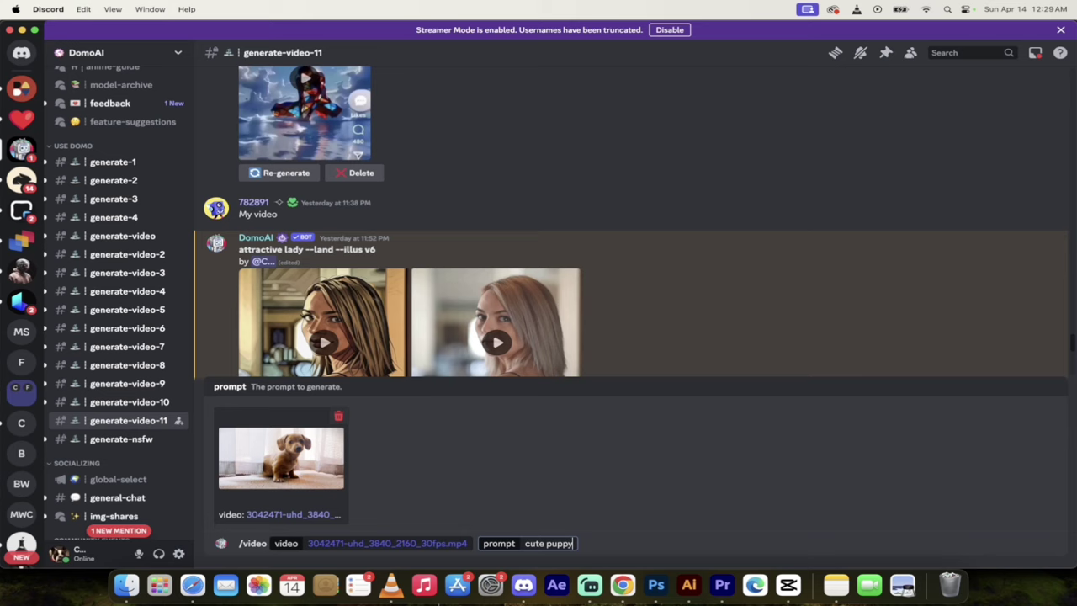
key("Return")
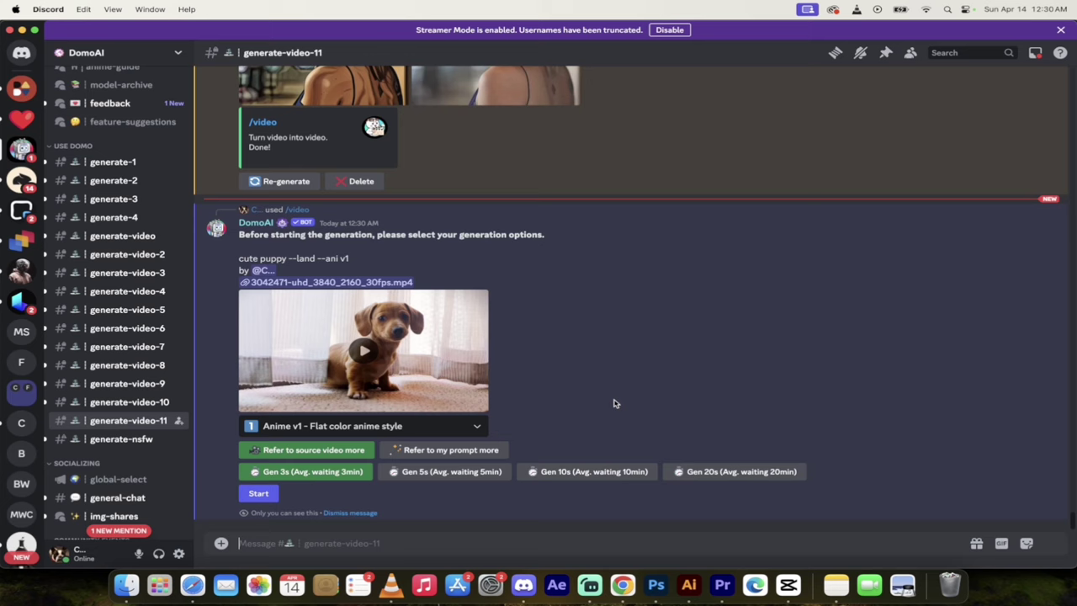
- Open the style dropdown for the puppy request and scroll through DomoAI's style models
left_click(303, 472)
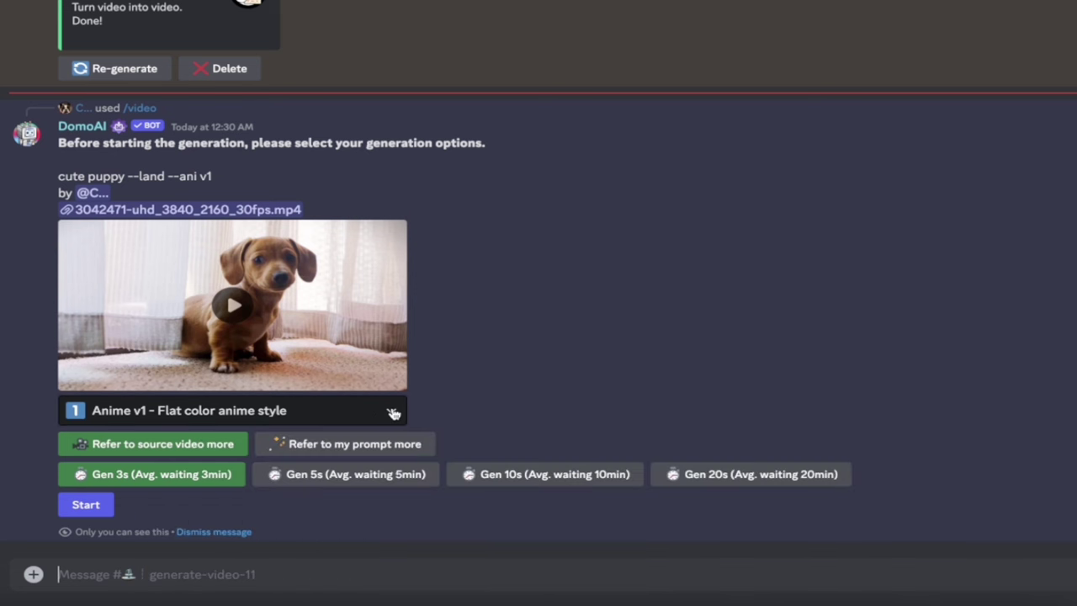
left_click(393, 413)
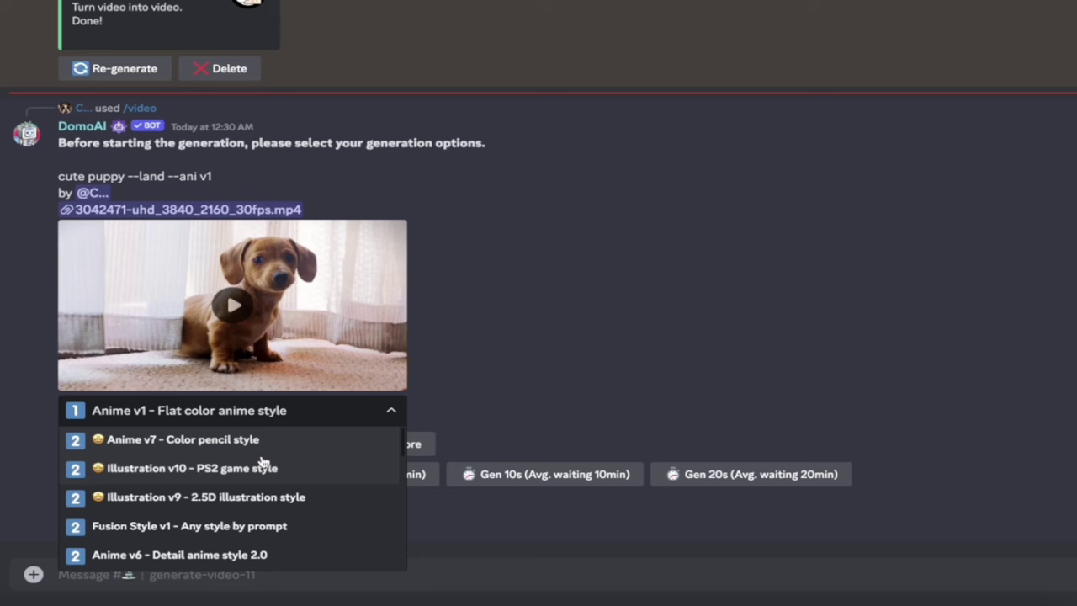
scroll(246, 472, "down", 1)
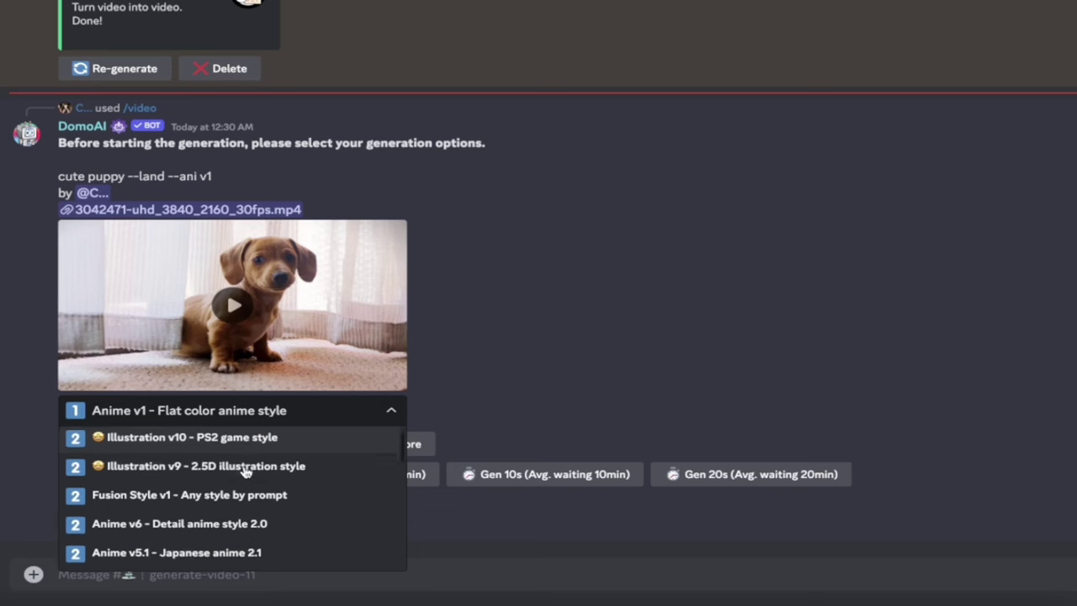
scroll(245, 471, "down", 4)
scroll(245, 472, "down", 5)
scroll(246, 471, "down", 4)
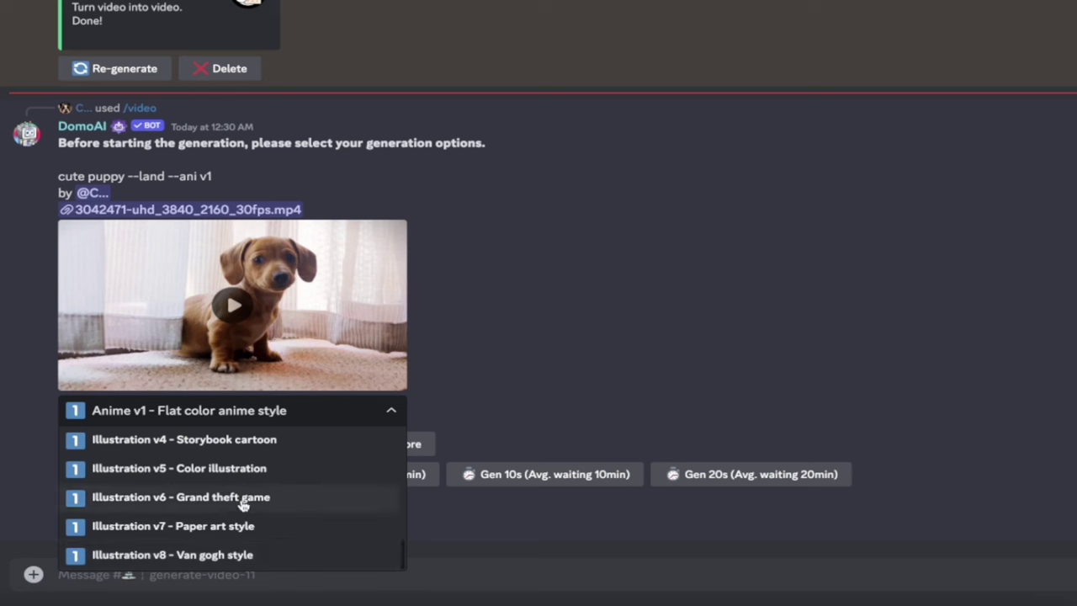
scroll(243, 504, "up", 1)
scroll(244, 505, "up", 1)
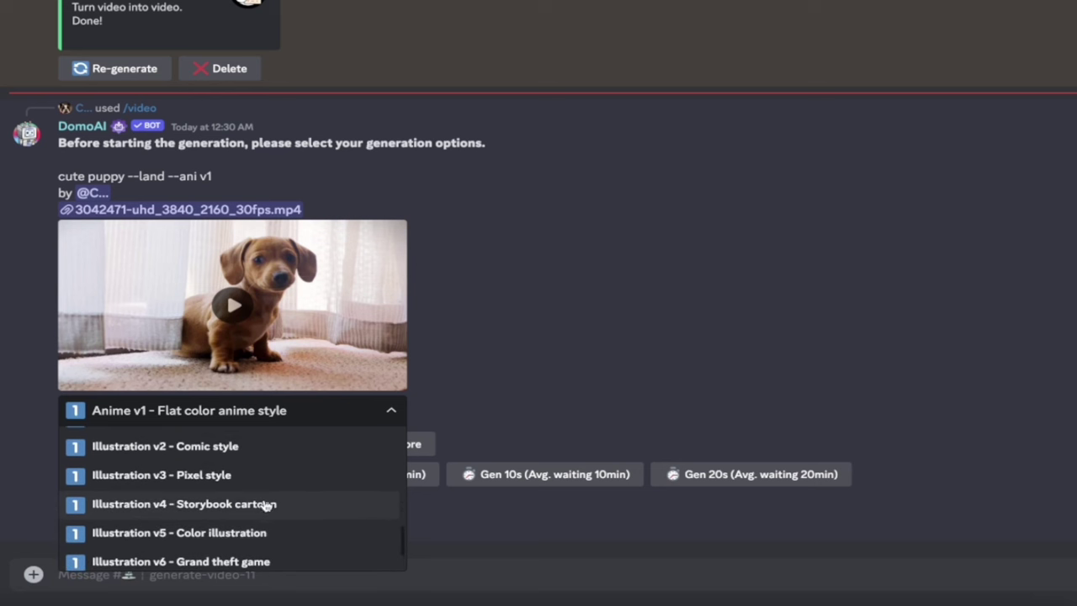
scroll(264, 504, "up", 2)
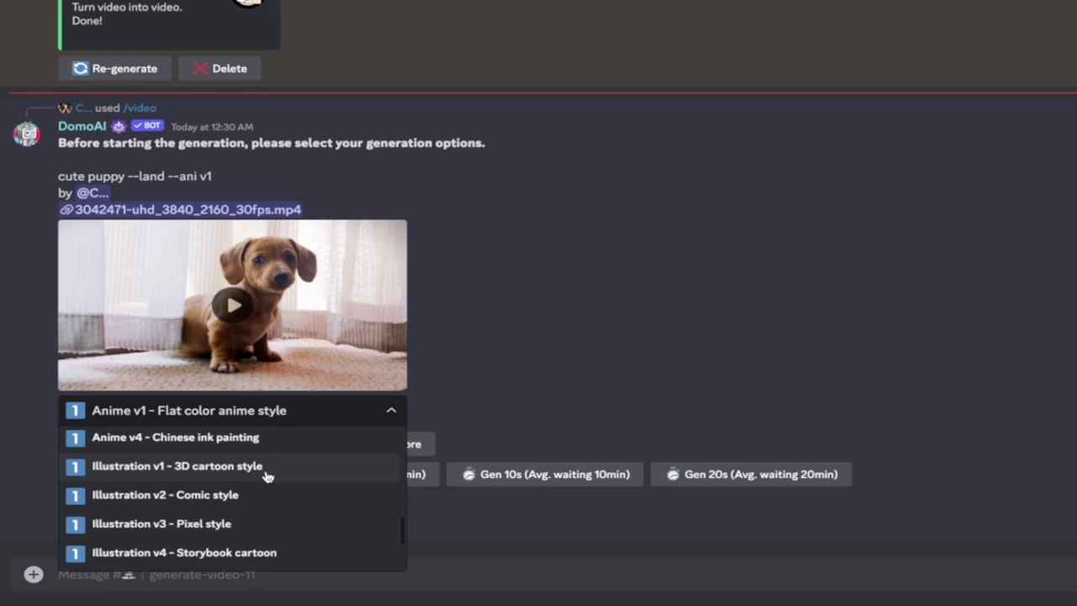
scroll(266, 476, "up", 1)
scroll(266, 477, "up", 1)
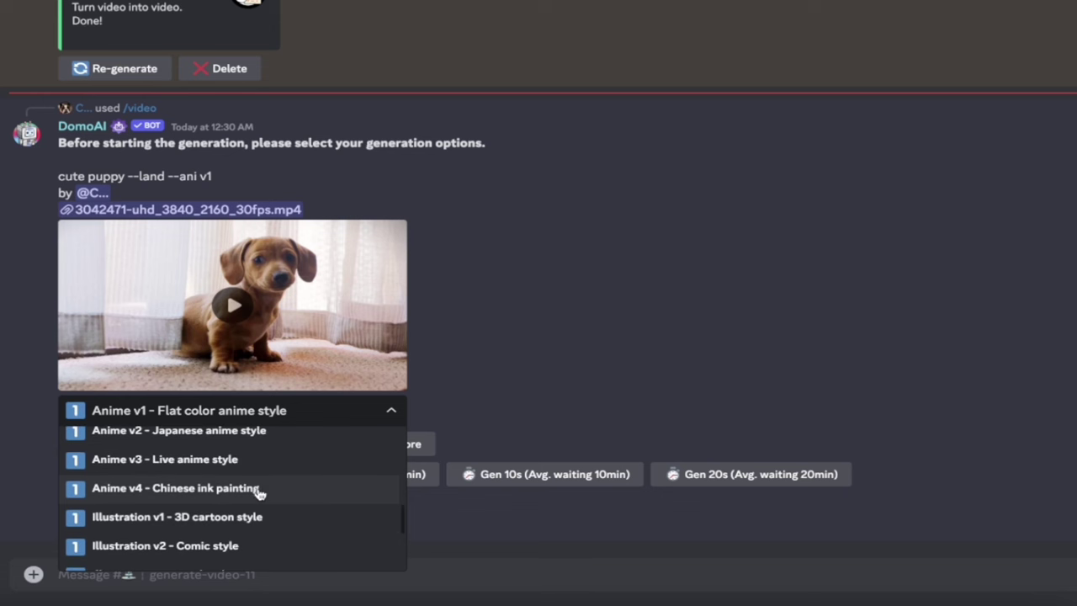
scroll(260, 493, "up", 2)
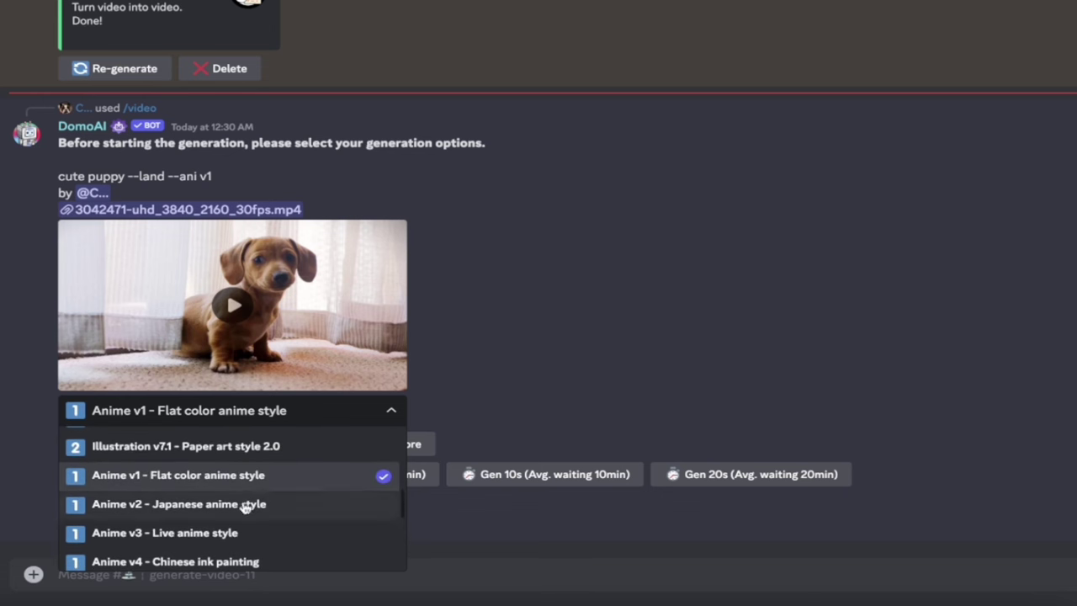
scroll(248, 507, "up", 2)
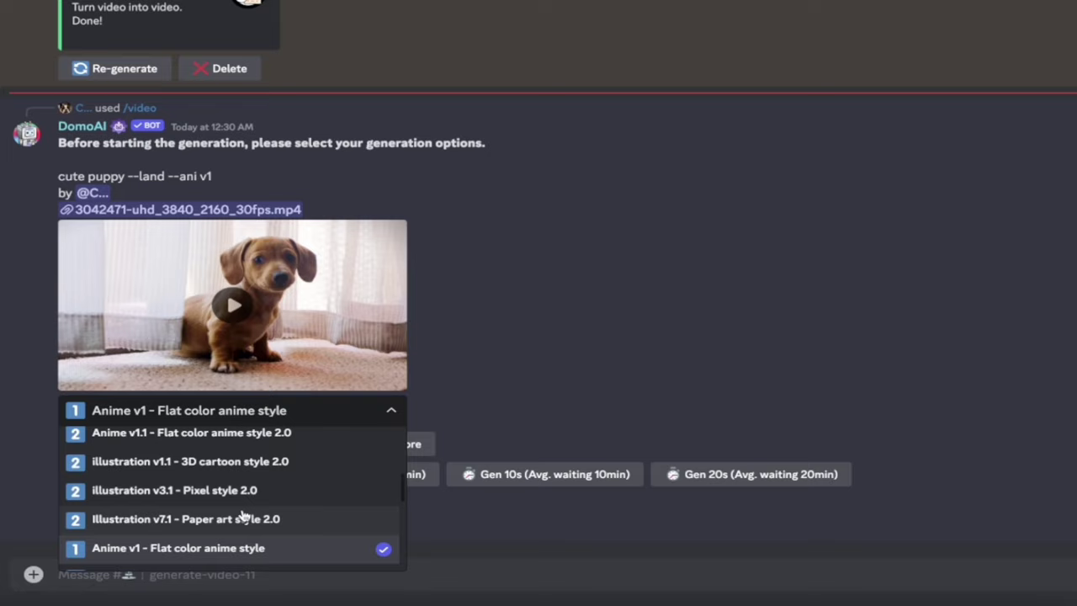
scroll(245, 515, "up", 1)
scroll(245, 515, "up", 1)
scroll(244, 515, "up", 1)
scroll(244, 515, "up", 2)
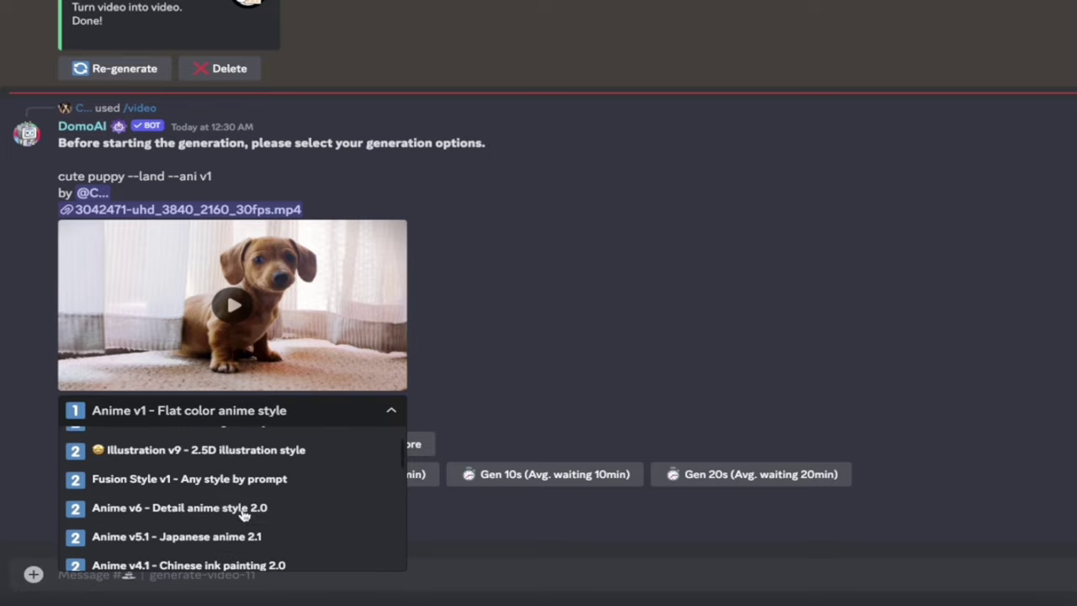
scroll(243, 513, "up", 1)
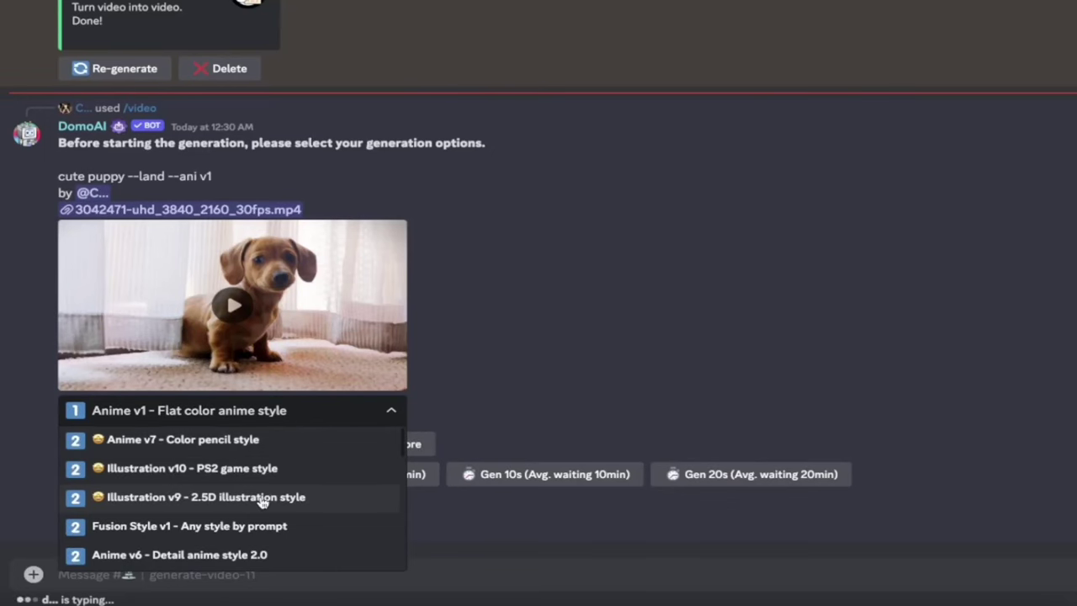
- Choose Illustration v9 (2.5D illustration style), set a 5-second length, and start generation
left_click(261, 499)
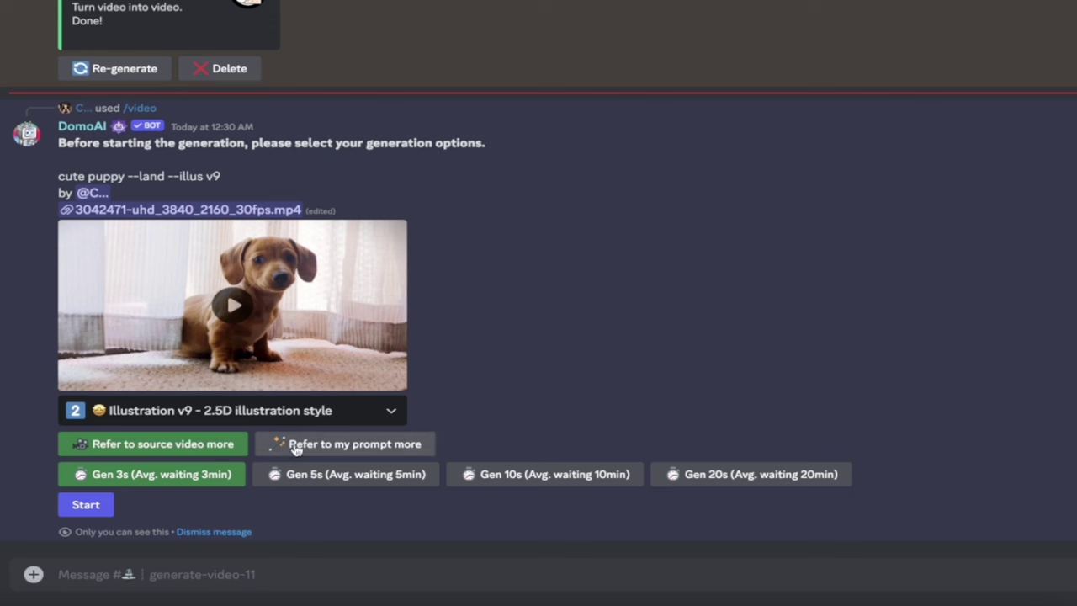
left_click(343, 477)
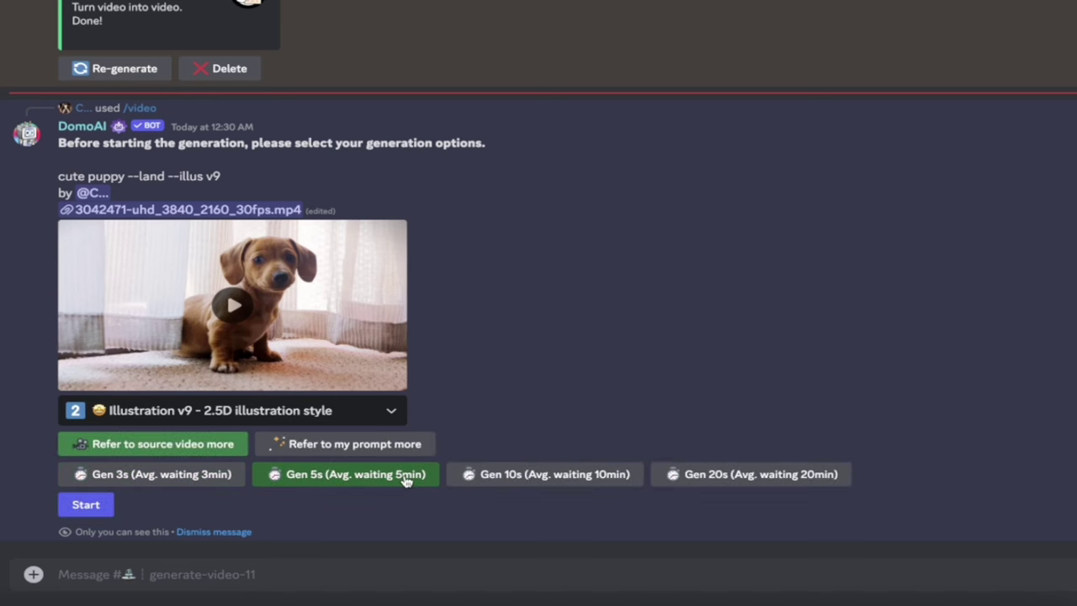
left_click(87, 505)
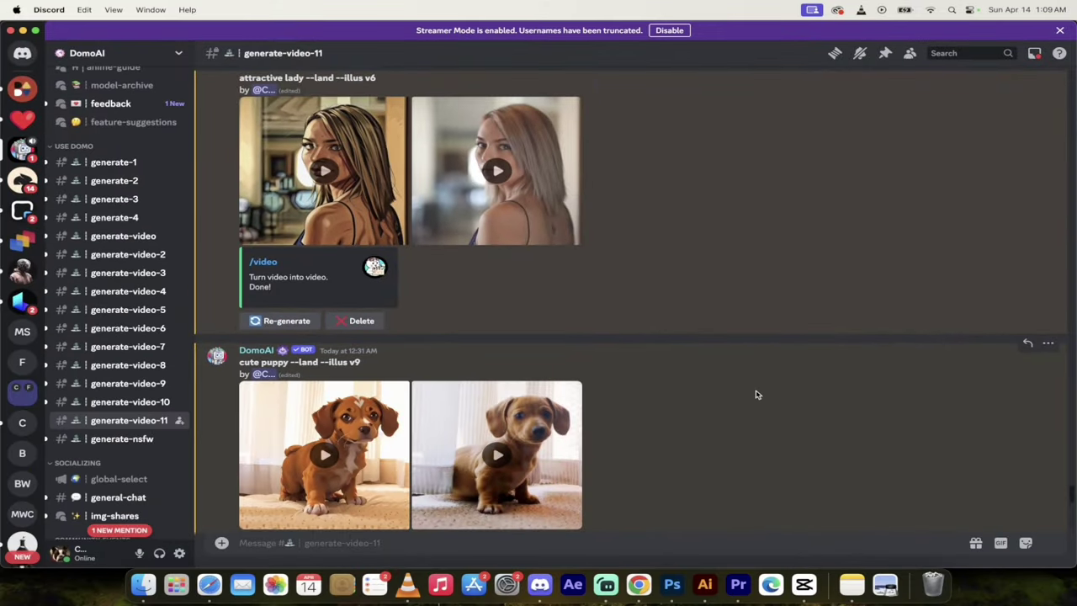
left_click(498, 455)
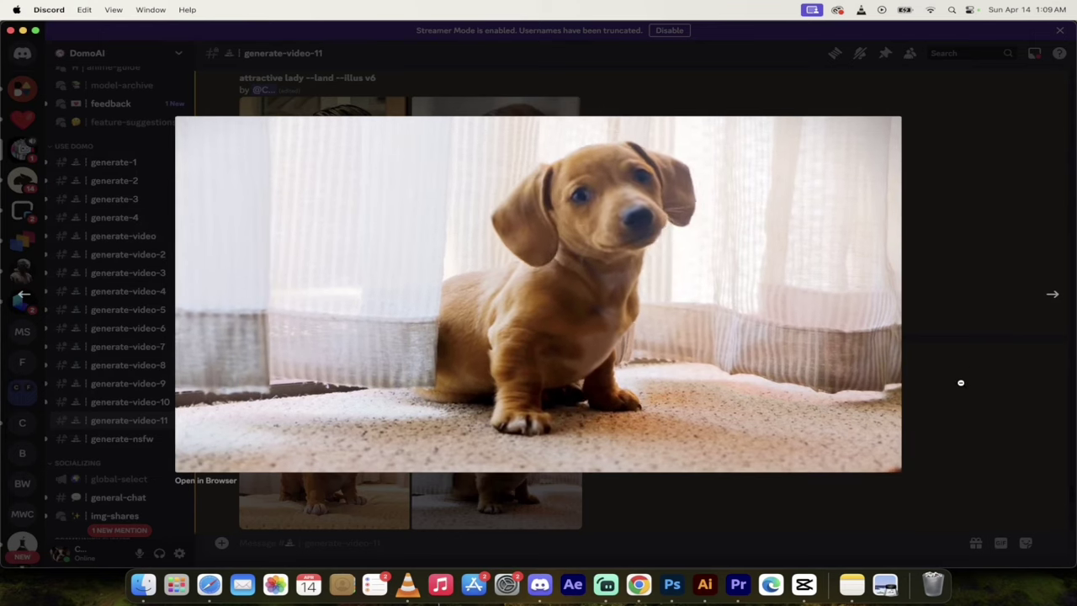
left_click(962, 383)
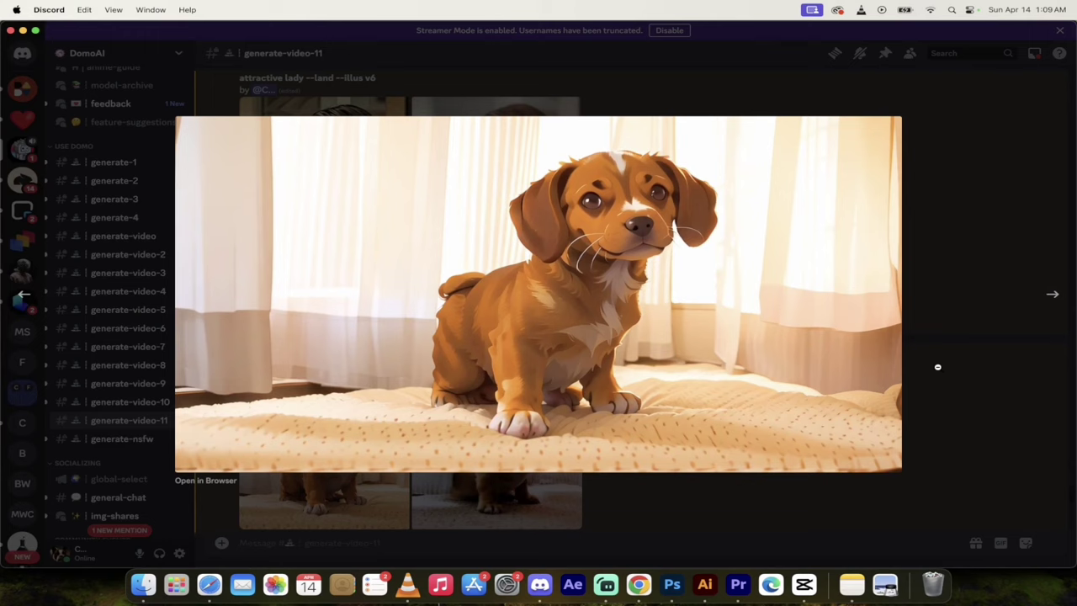
left_click(960, 392)
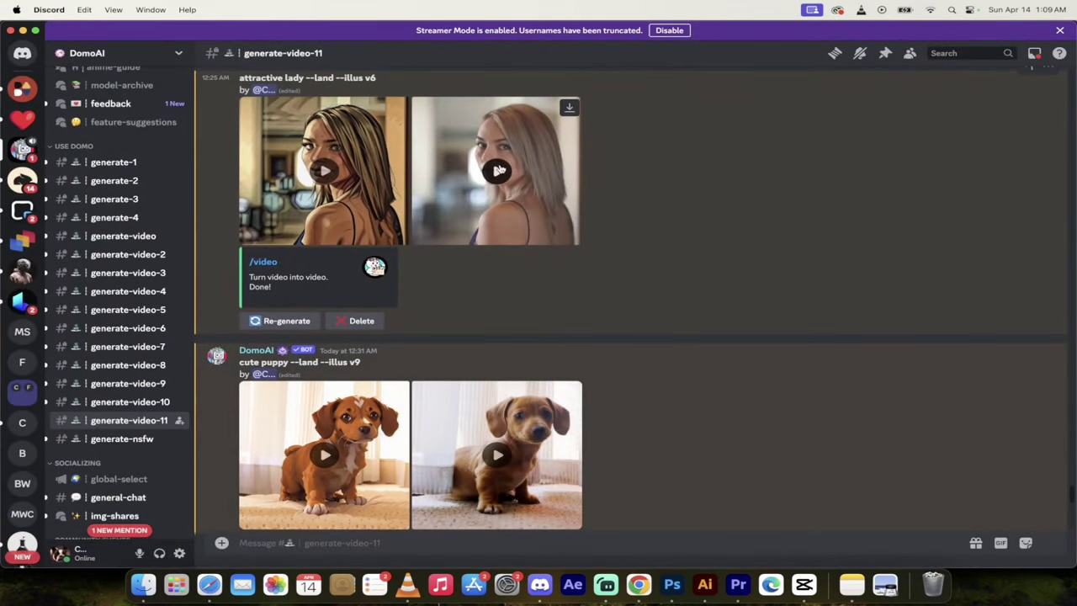
left_click(498, 170)
left_click(977, 267)
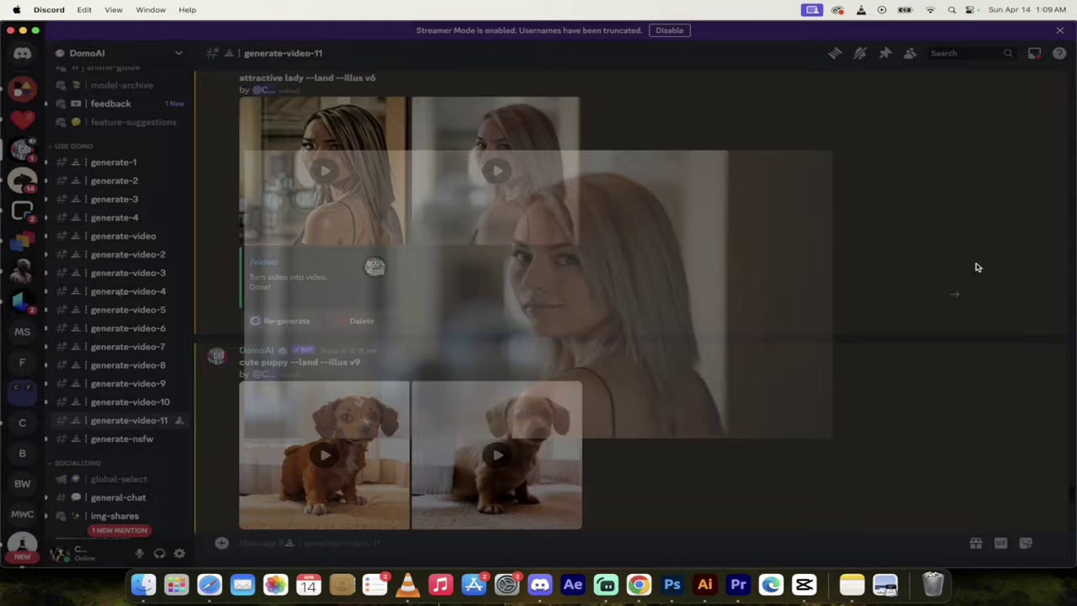
left_click(325, 171)
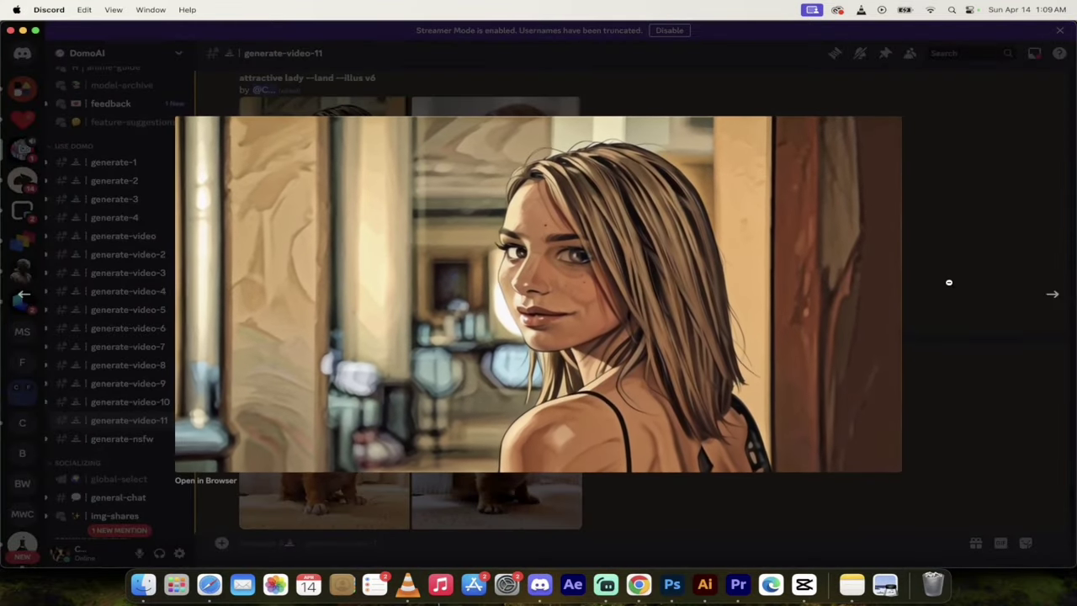
left_click(950, 284)
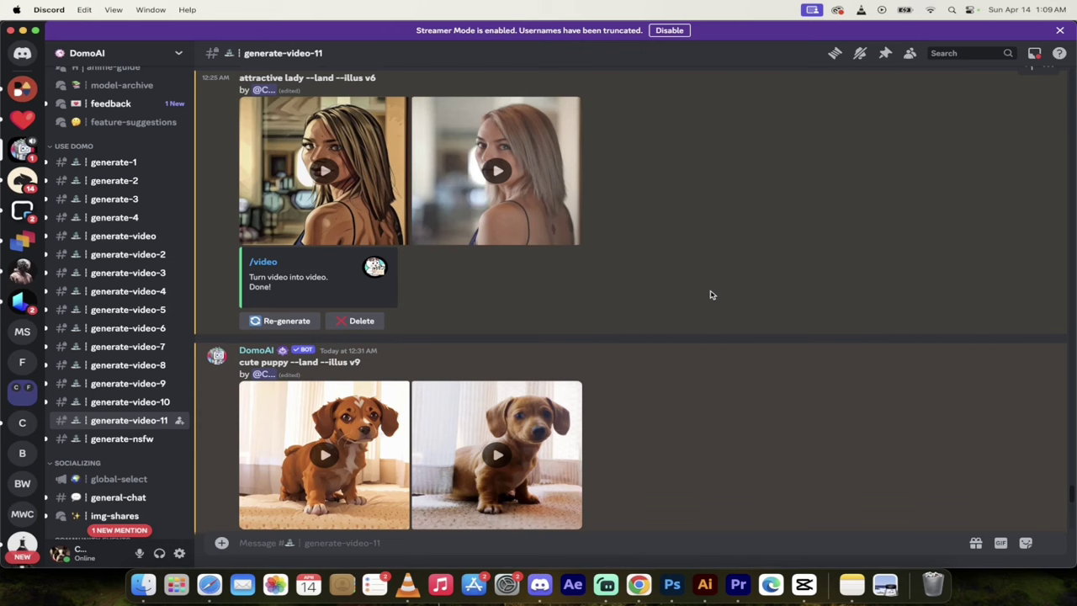